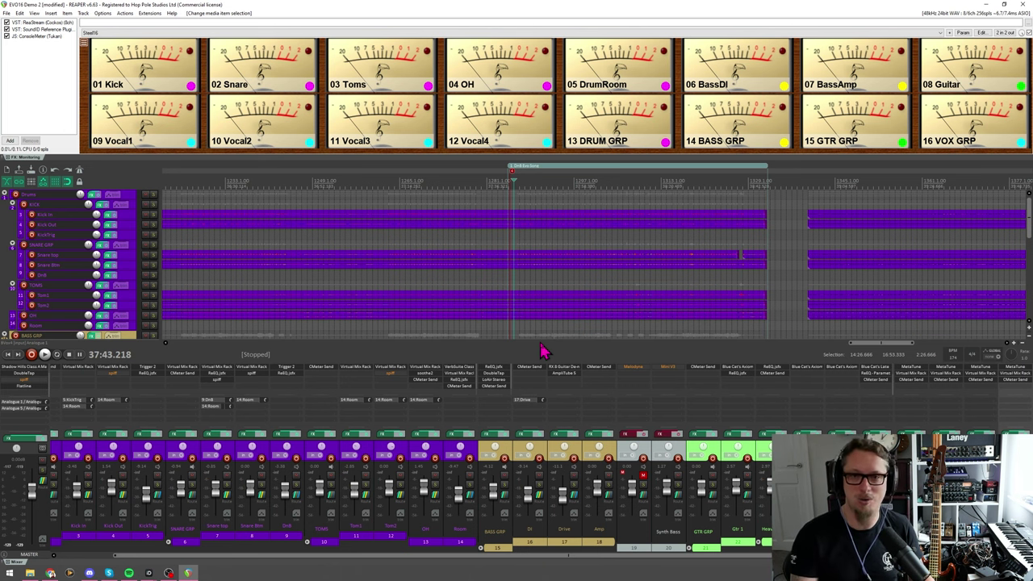
Play and stop to watch the meters, then float the ConsoleMeter bridge in its own window.
key(space)
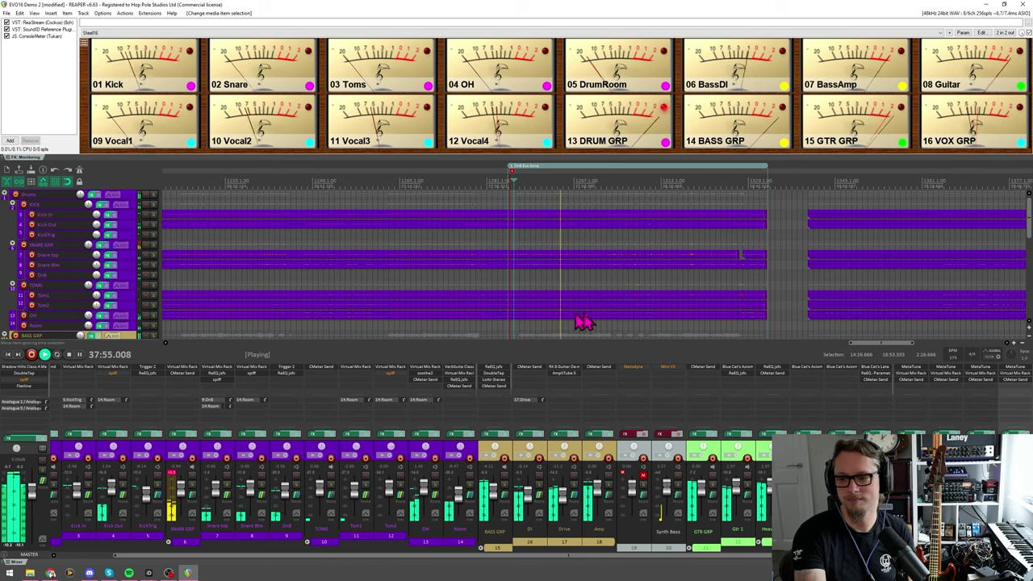
key(space)
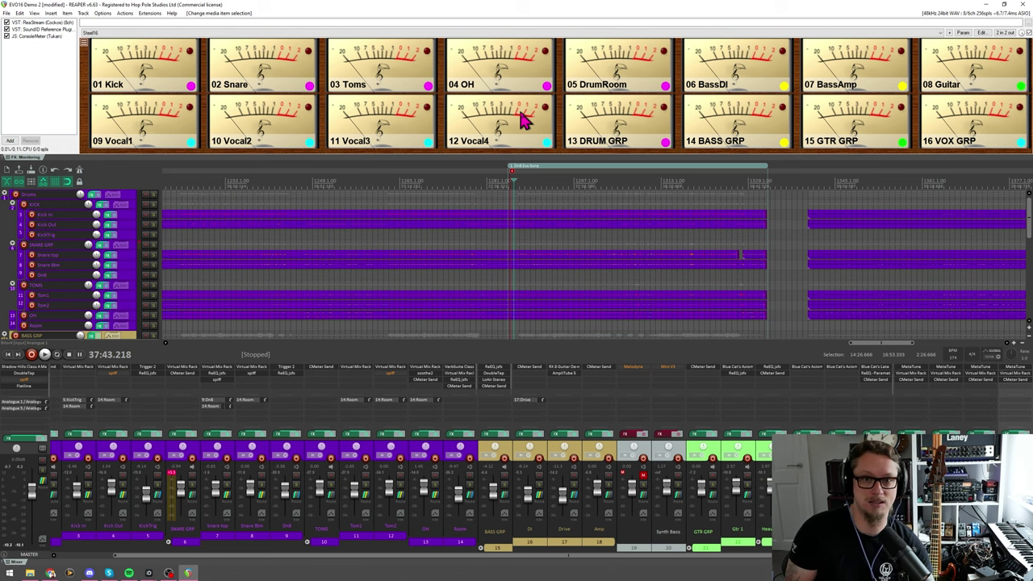
double_click(36, 36)
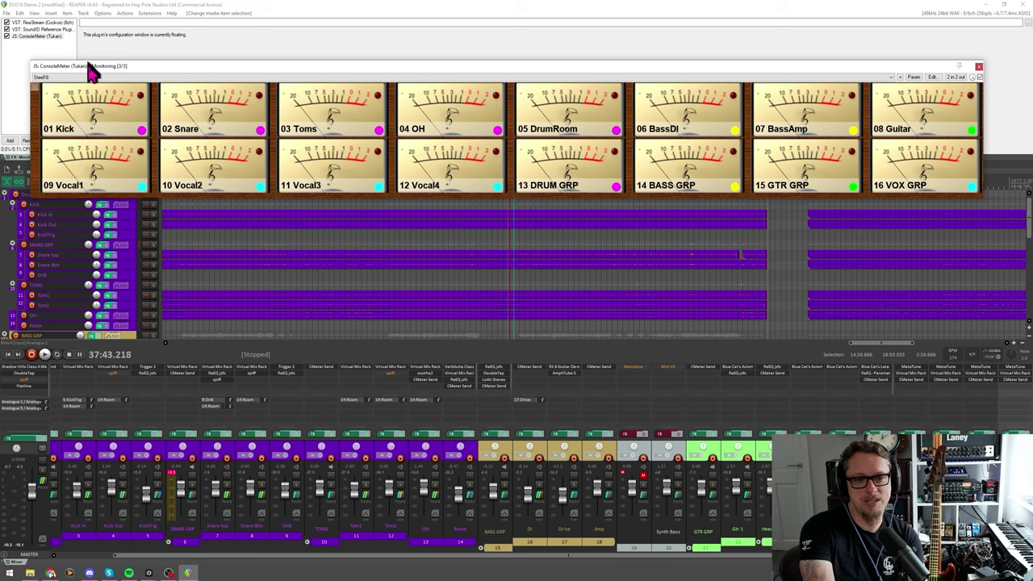
drag(89, 69, 92, 129)
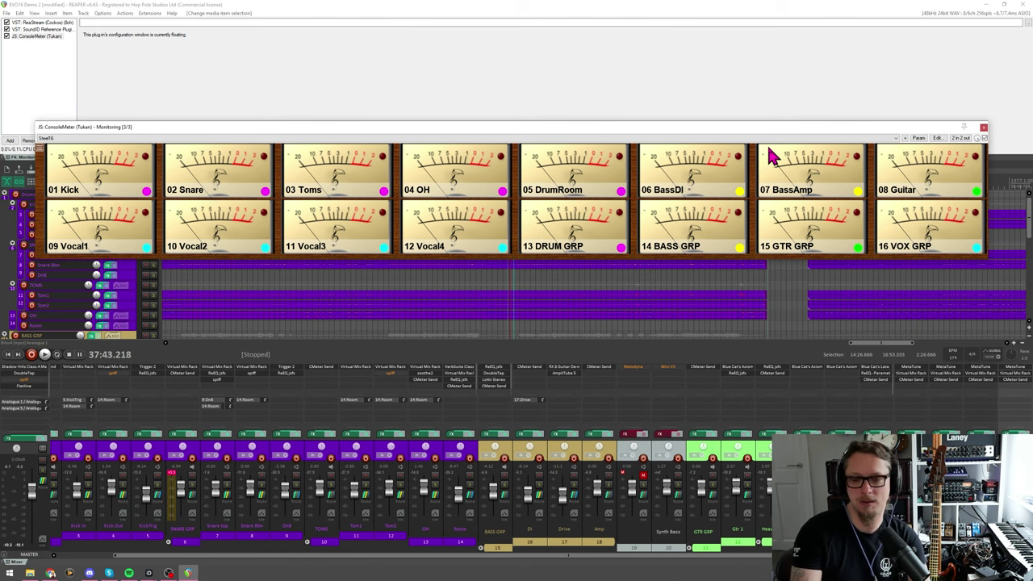
Reposition the floating meter bridge, then close it back into the docked FX chain.
drag(269, 130, 266, 118)
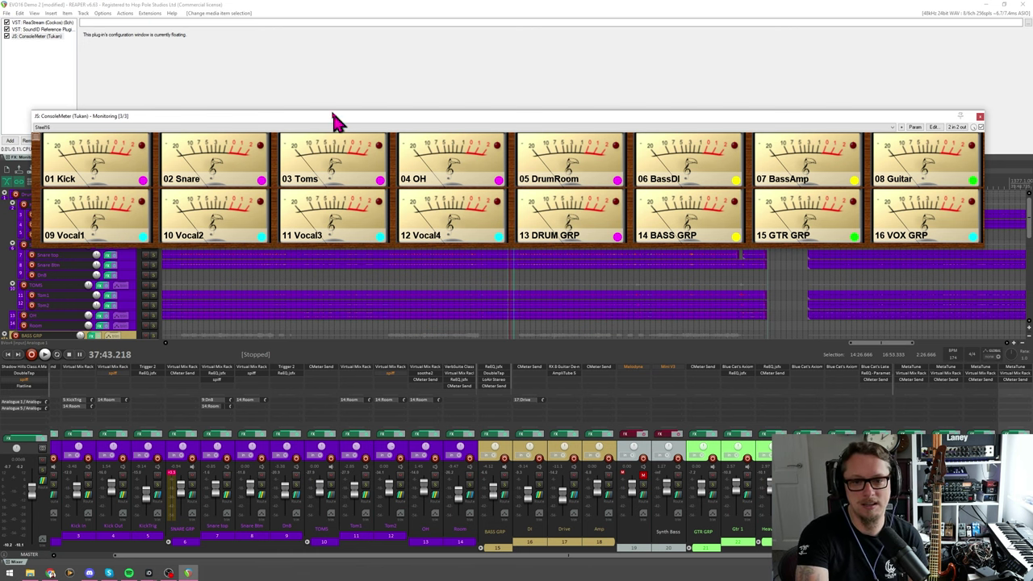
drag(334, 118, 329, 97)
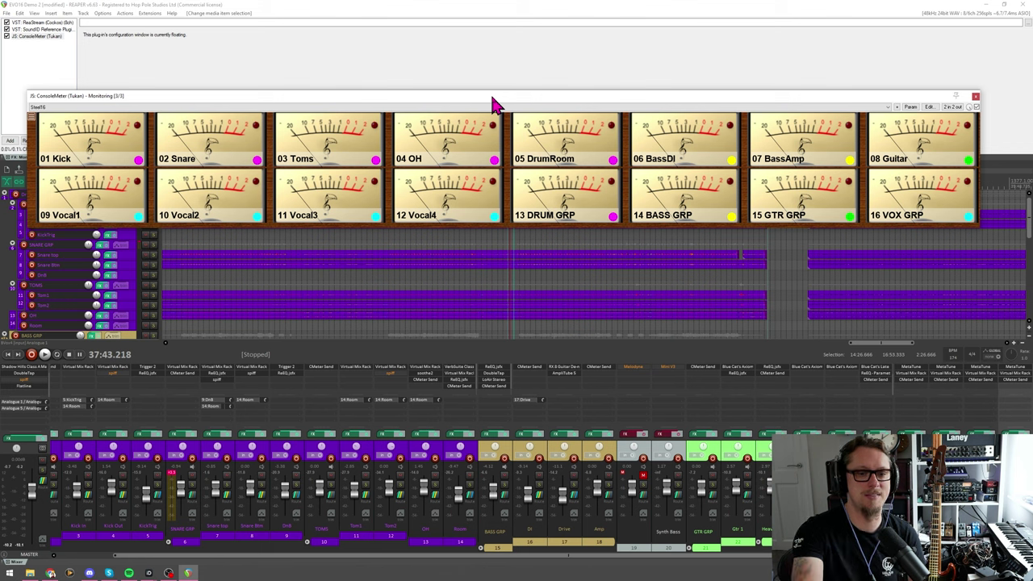
drag(533, 101, 529, 175)
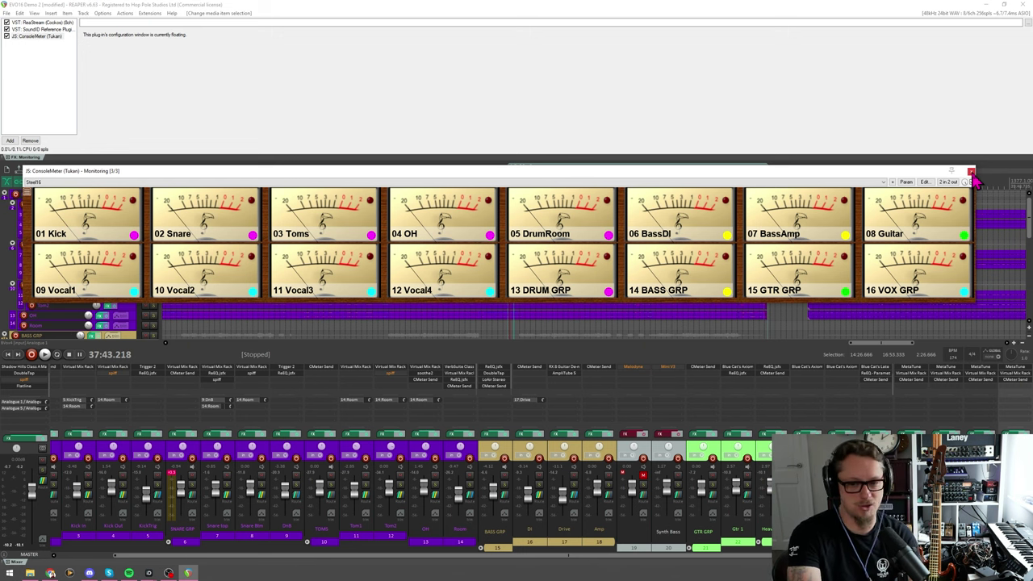
drag(242, 172, 257, 108)
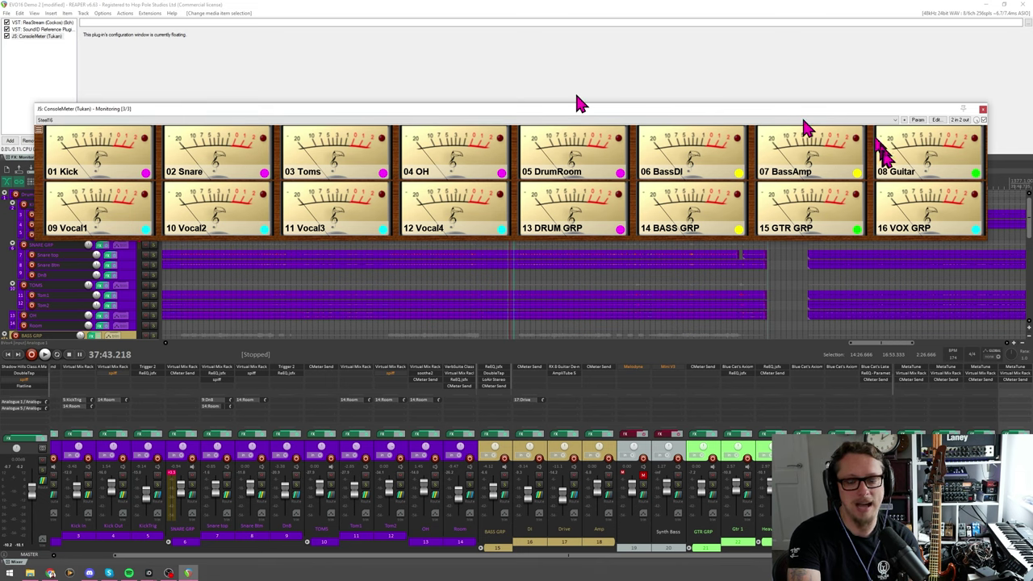
click(983, 110)
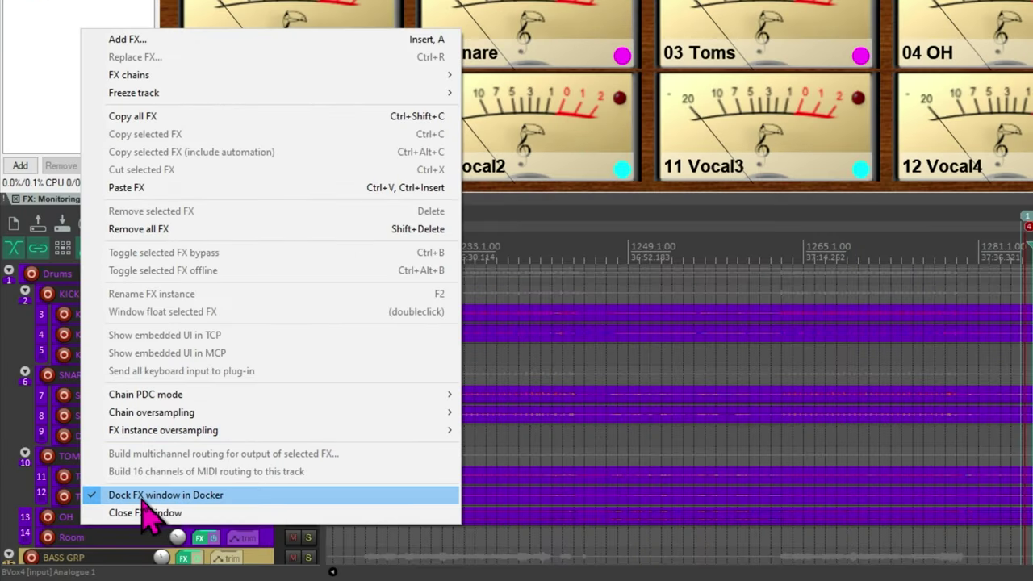
Dismiss the FX chain menu and dock the meter bridge in the lower docker beside the mixer.
click(50, 59)
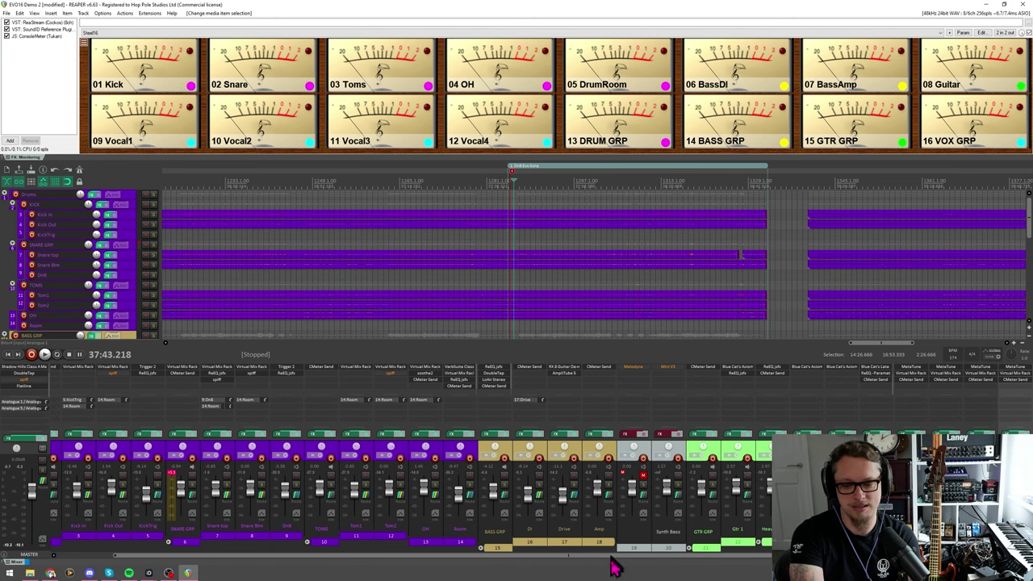
key(F7)
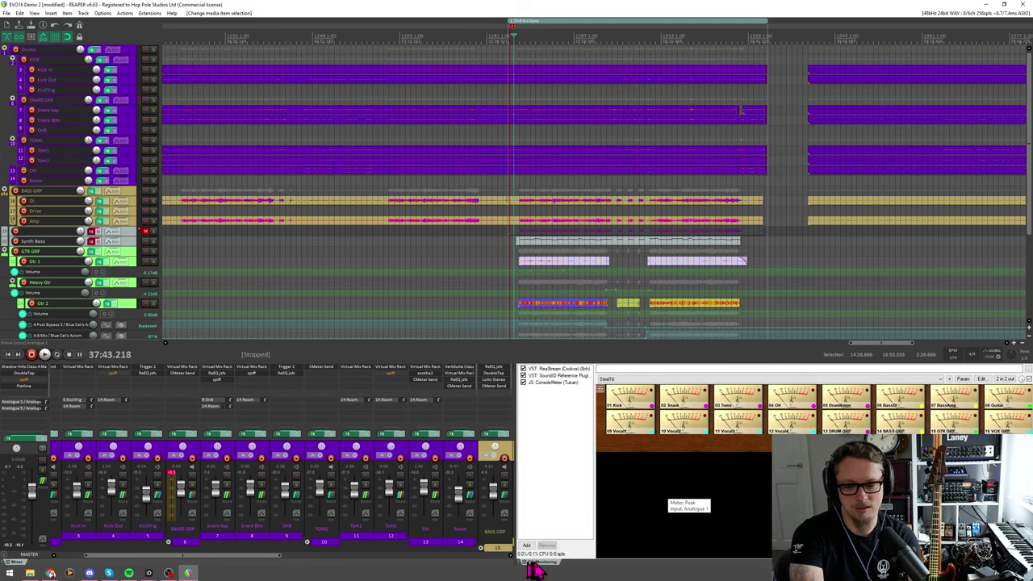
drag(532, 569, 32, 565)
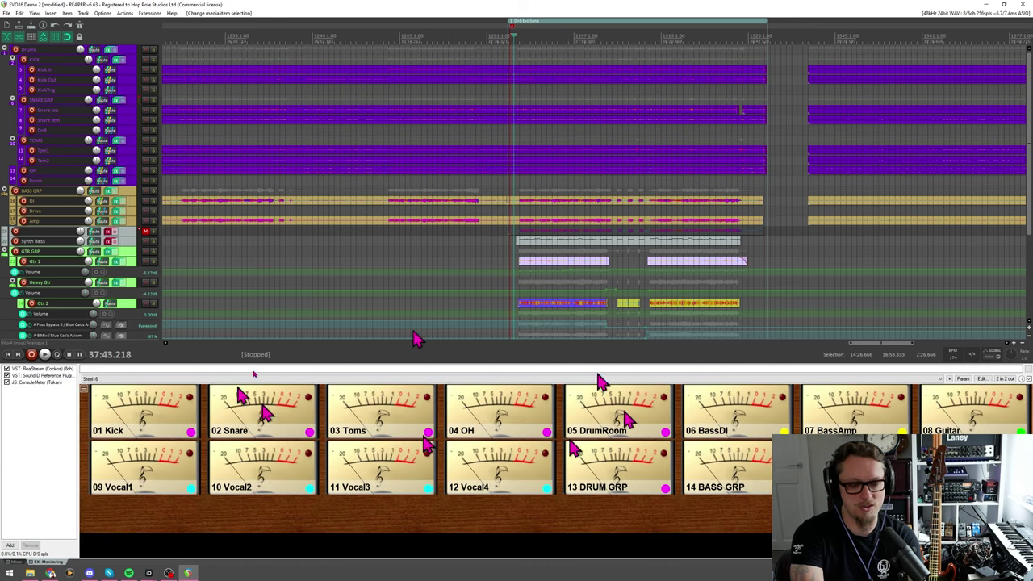
Toggle the lower docker between the Mixer and meter bridge tabs, then restore the meters on top.
click(12, 562)
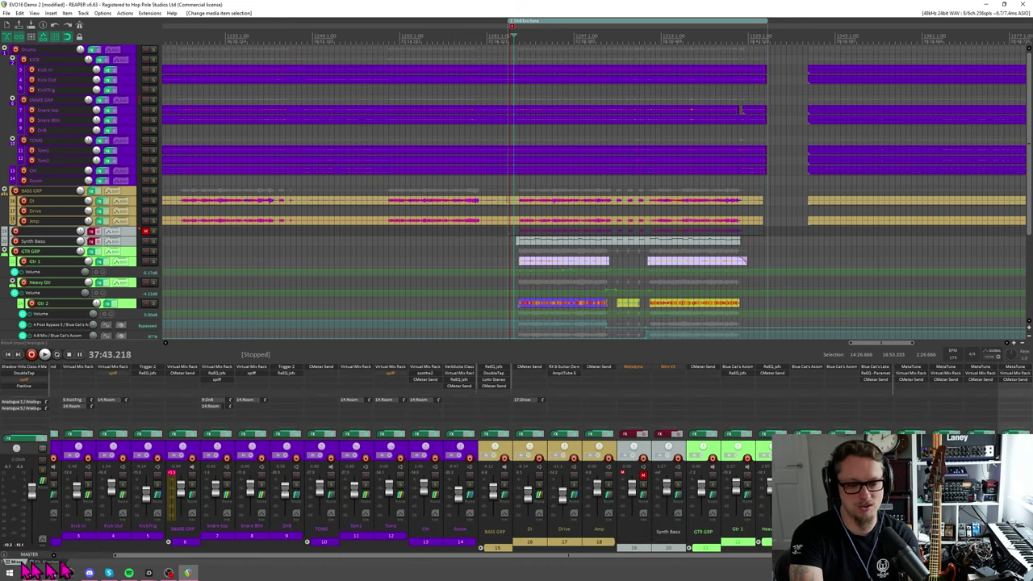
click(48, 562)
click(12, 563)
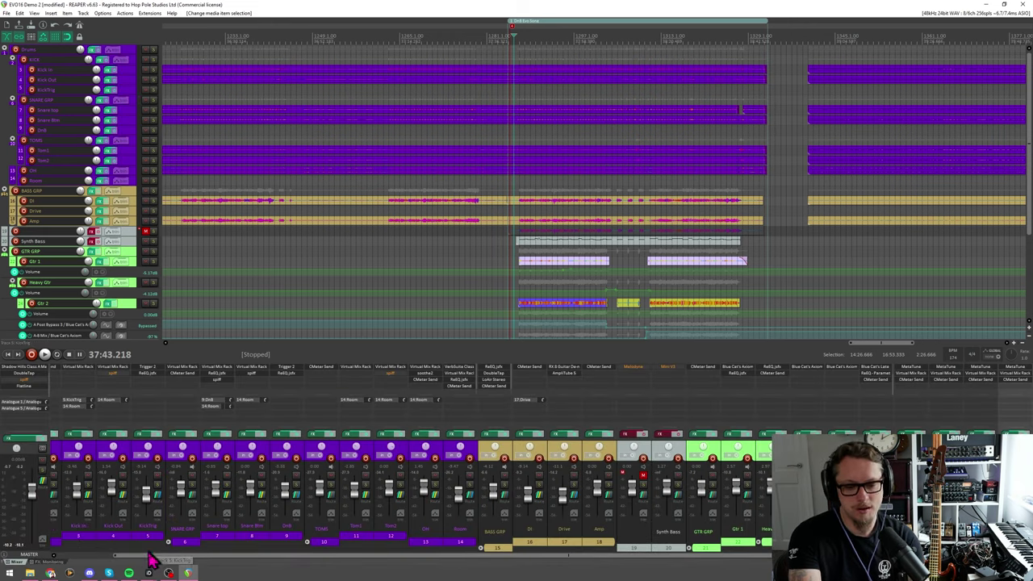
scroll(150, 557, left, 3)
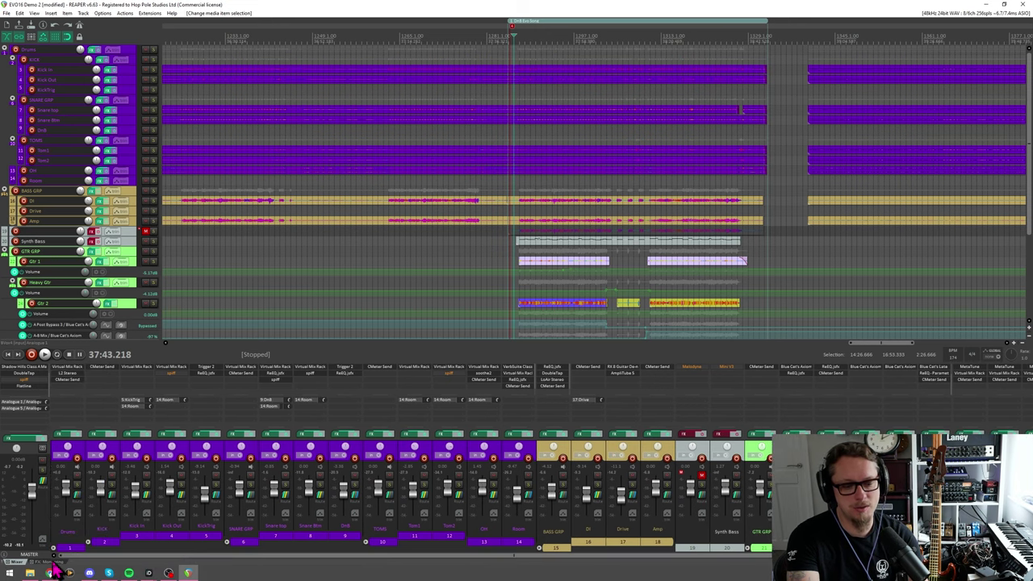
click(49, 563)
click(80, 34)
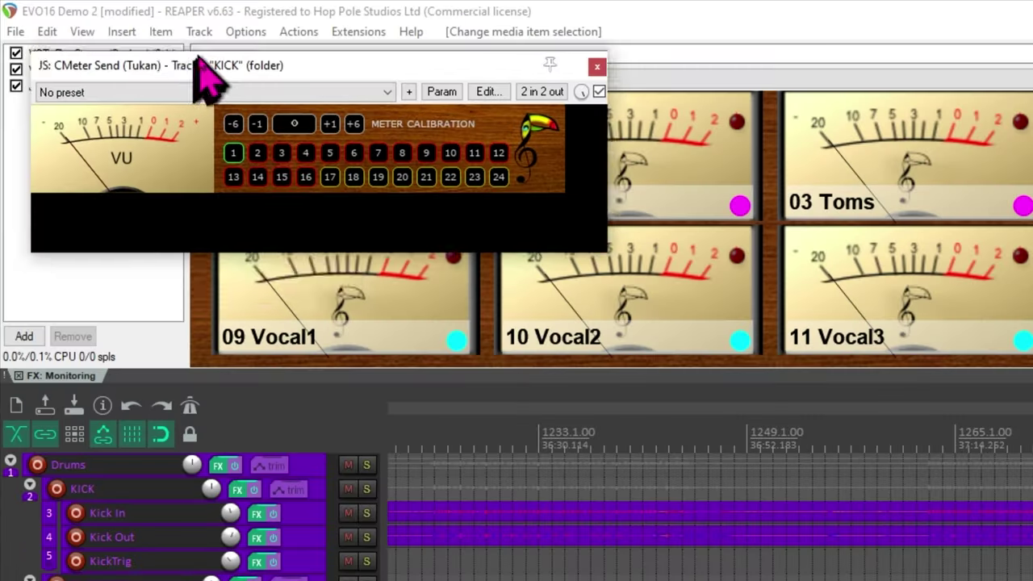
Move the KICK track's CMeter Send window lower and start playback to check the meters.
drag(198, 65, 300, 181)
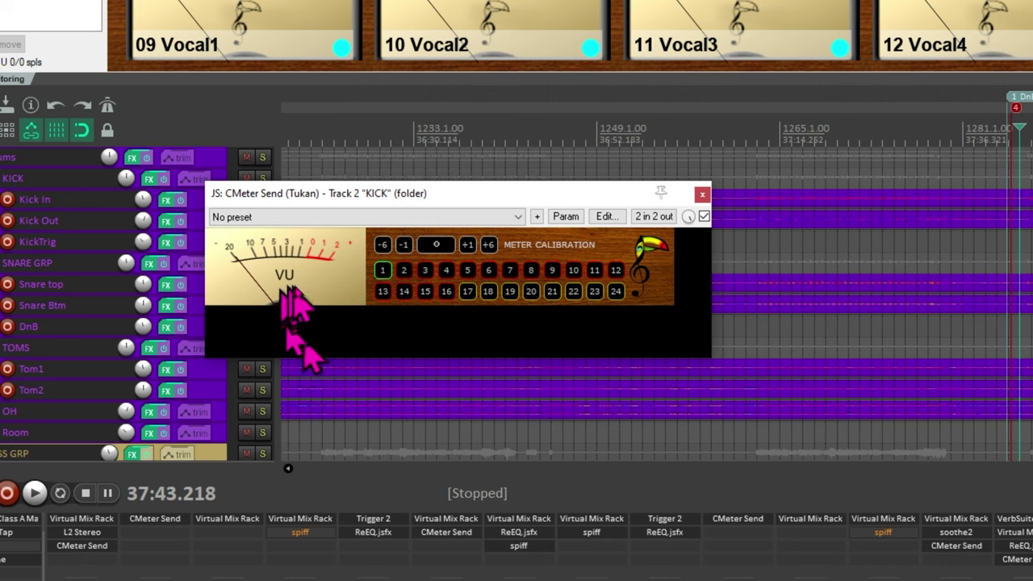
key(space)
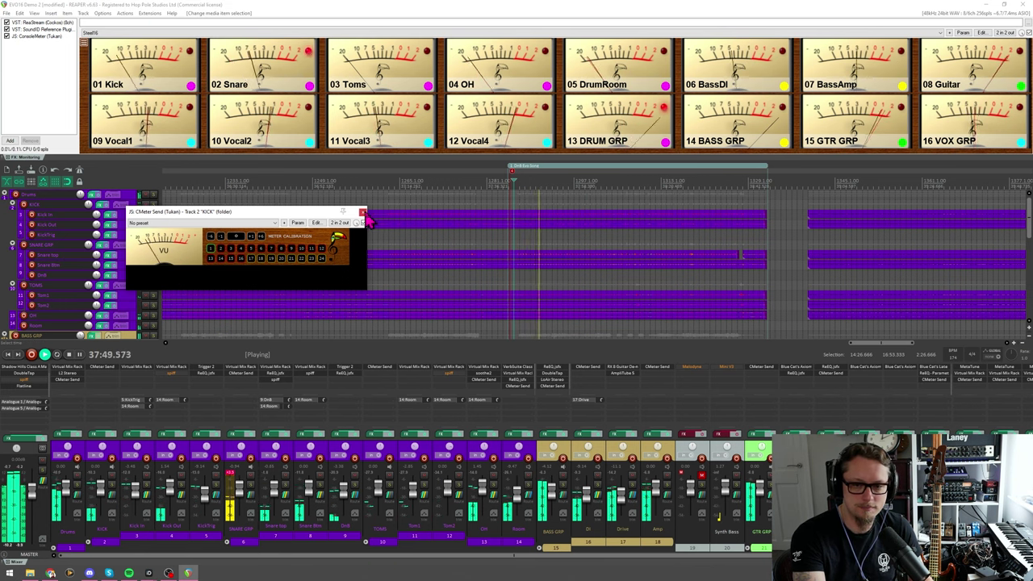
Stop playback, close the KICK CMeter Send window, and show the ConsoleMeter settings menu.
key(space)
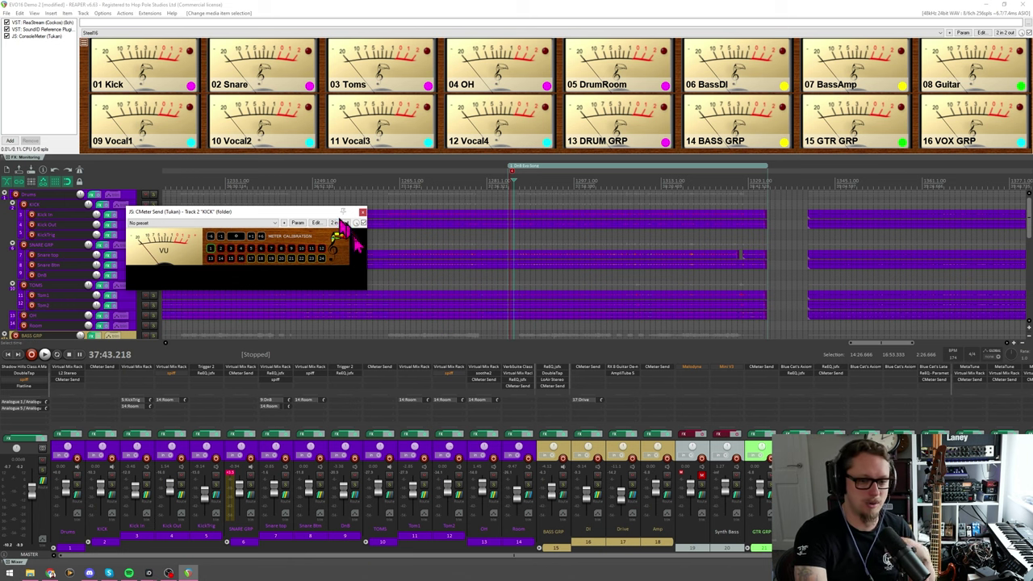
click(362, 212)
click(85, 42)
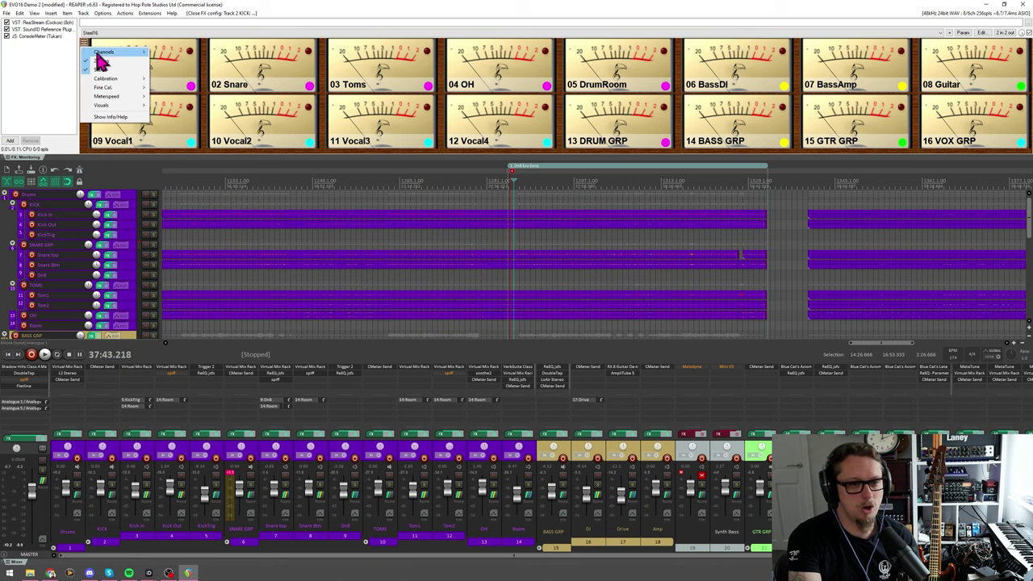
Set the ConsoleMeter channel count to 16 CH after briefly choosing 24.
mouse_move(119, 53)
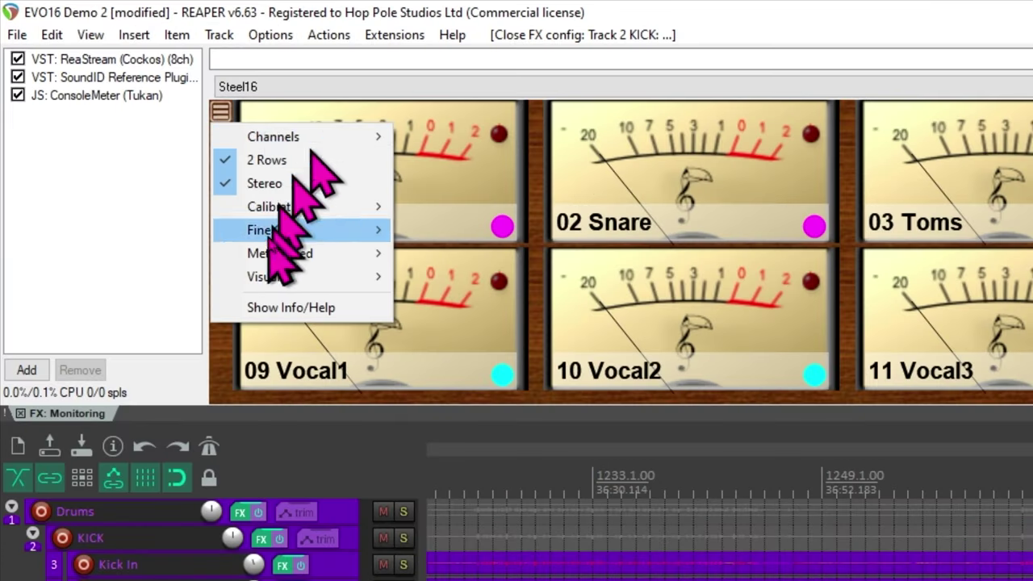
mouse_move(284, 139)
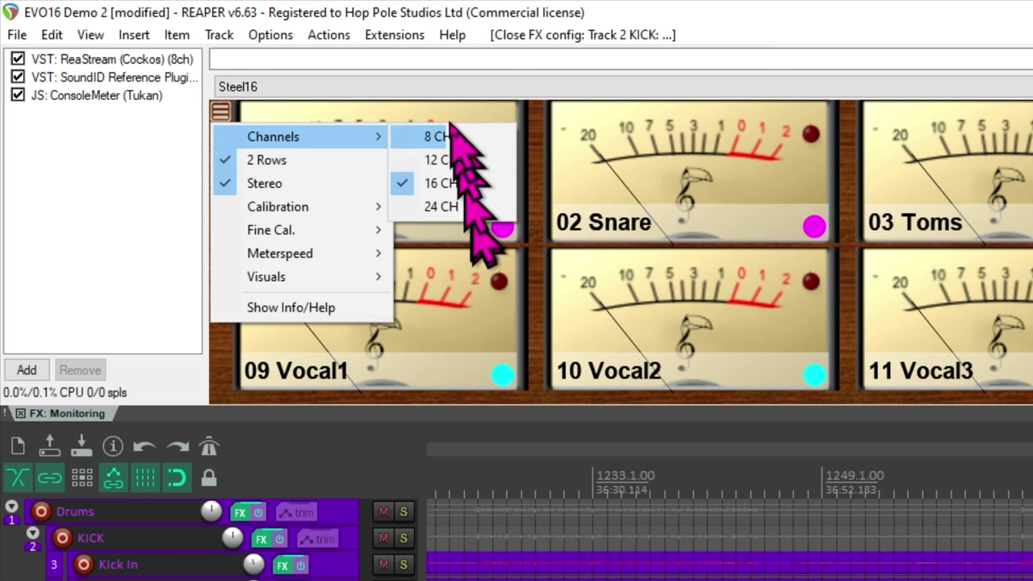
click(442, 206)
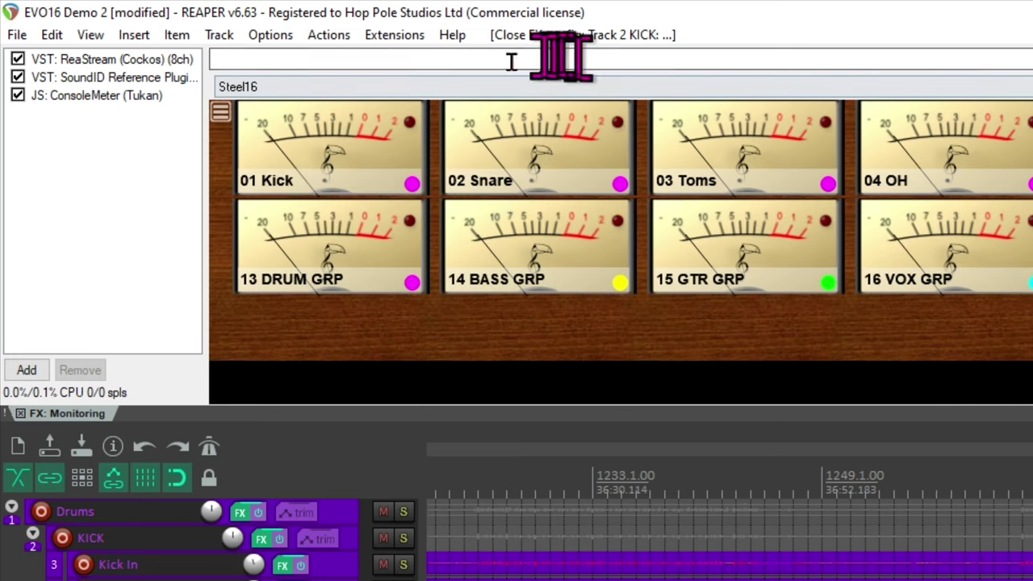
click(221, 113)
mouse_move(322, 137)
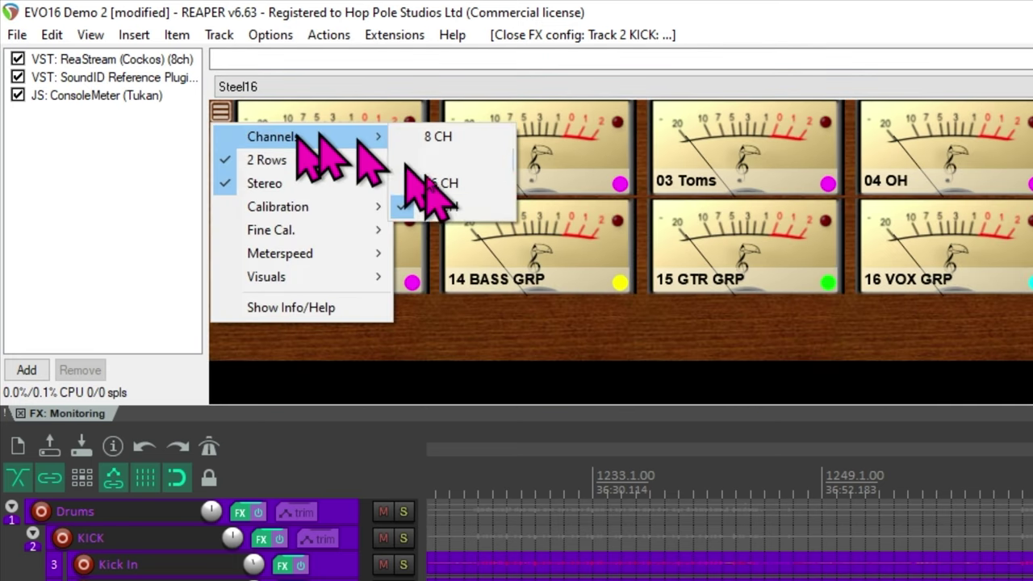
click(441, 184)
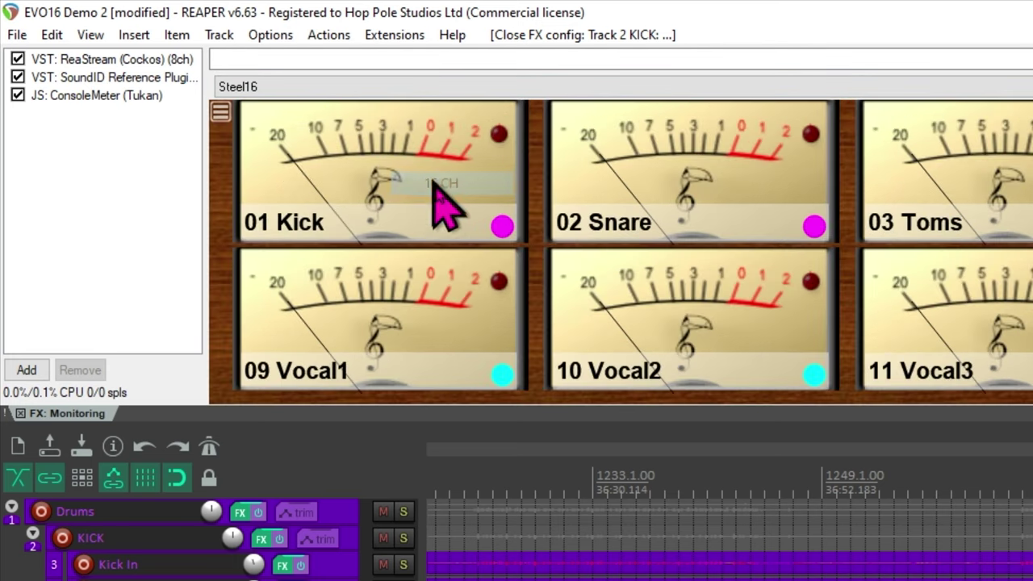
Untick 2 Rows for a single-row layout and drag the panel divider to resize the meters.
click(221, 112)
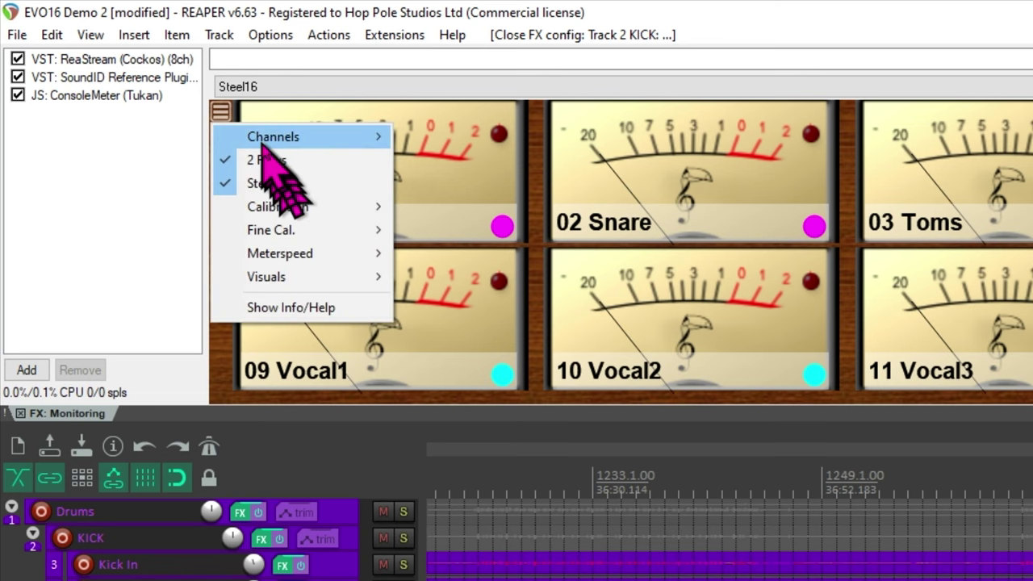
click(263, 161)
click(221, 112)
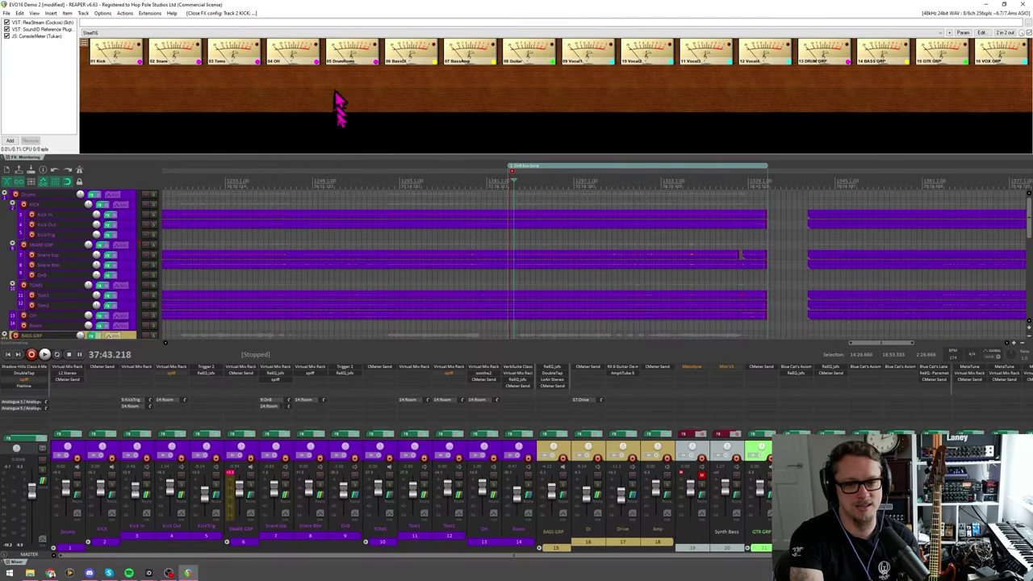
drag(331, 161, 335, 75)
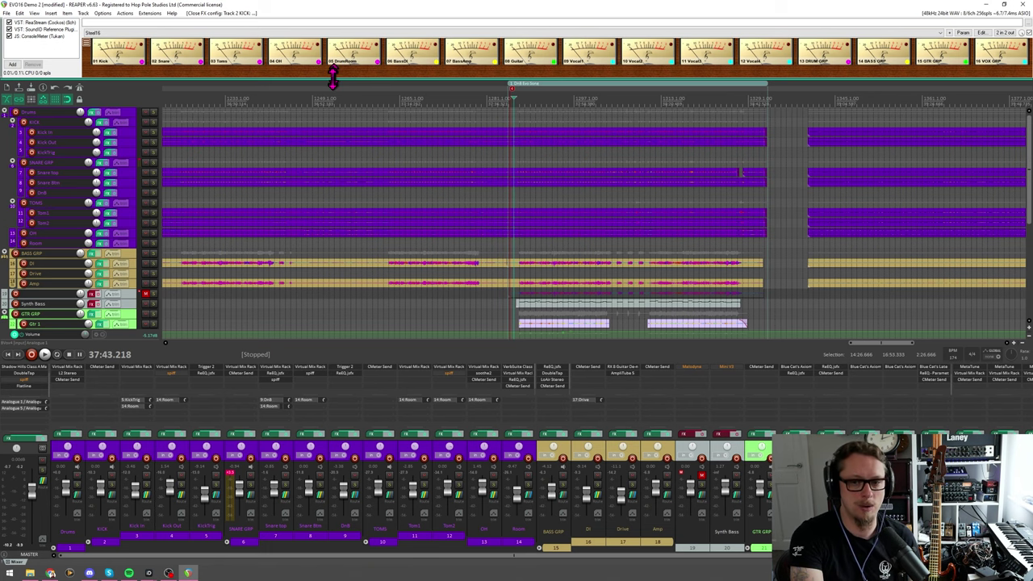
drag(332, 77, 318, 125)
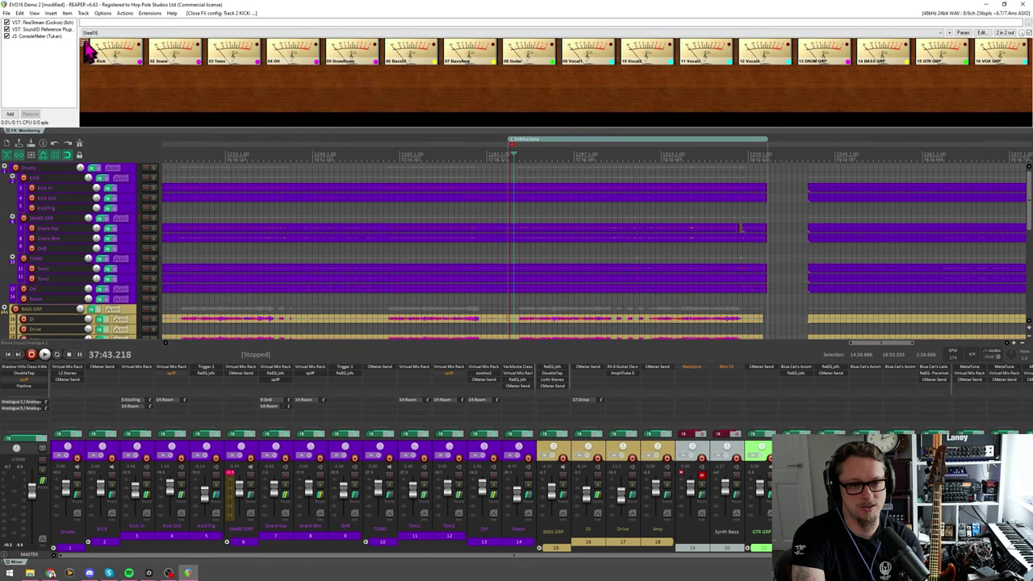
right_click(84, 44)
Tick 2 Rows for larger meters, start playback, and open the Drums track's L2 Stereo plugin.
click(101, 60)
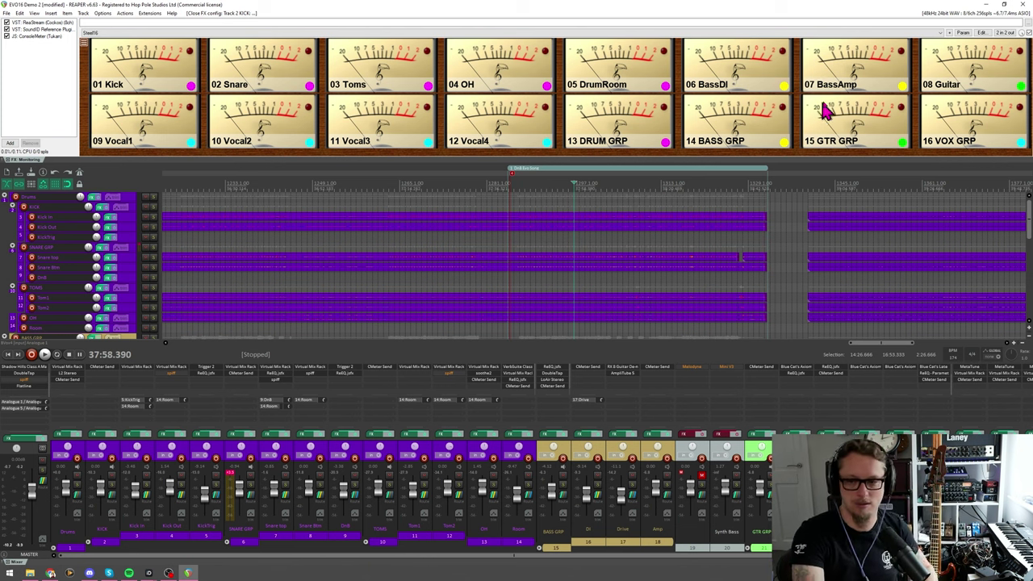
key(space)
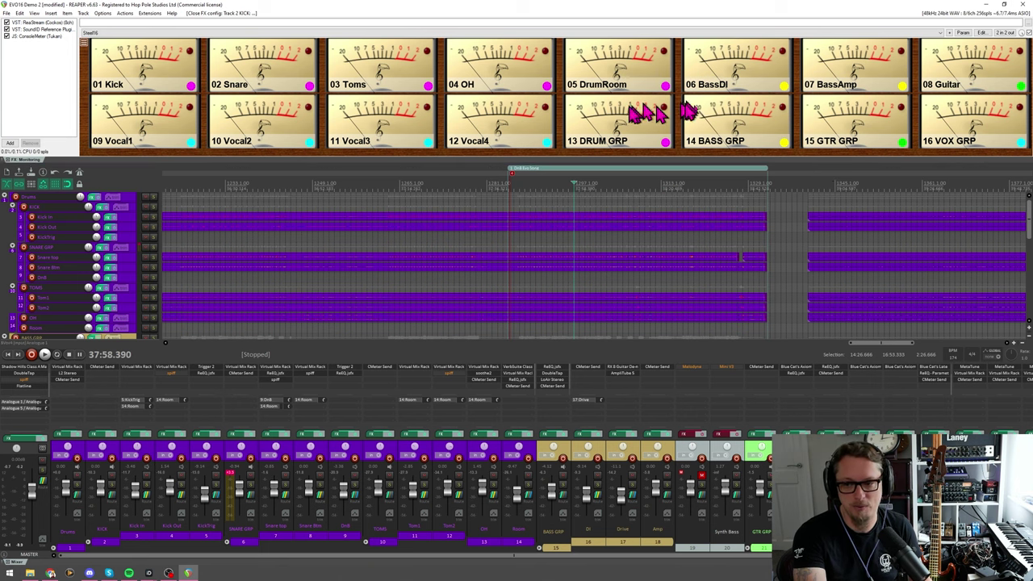
click(61, 377)
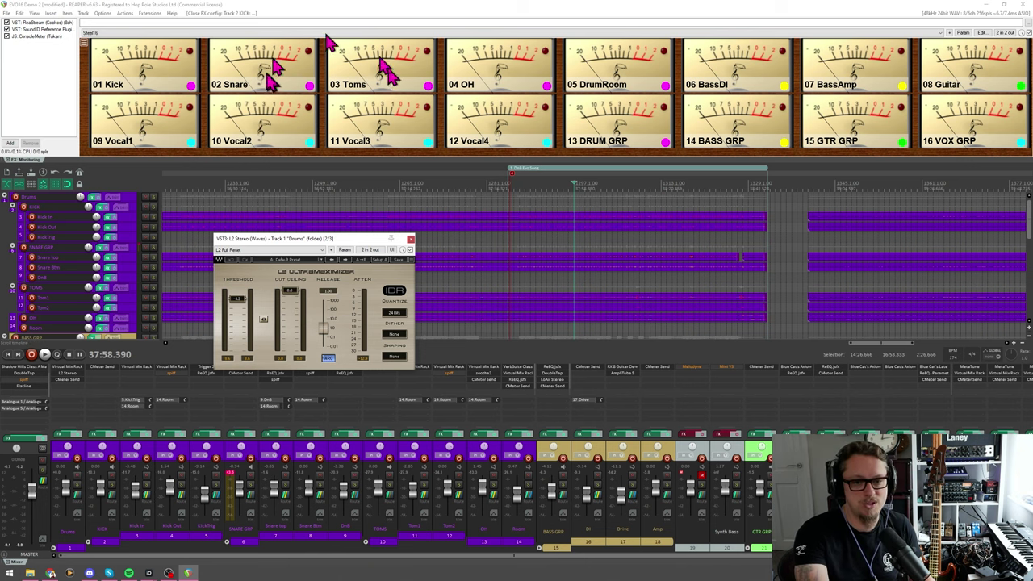
Close the L2 Stereo window, clear the SNARE GRP clip indicator, and restart playback.
click(411, 238)
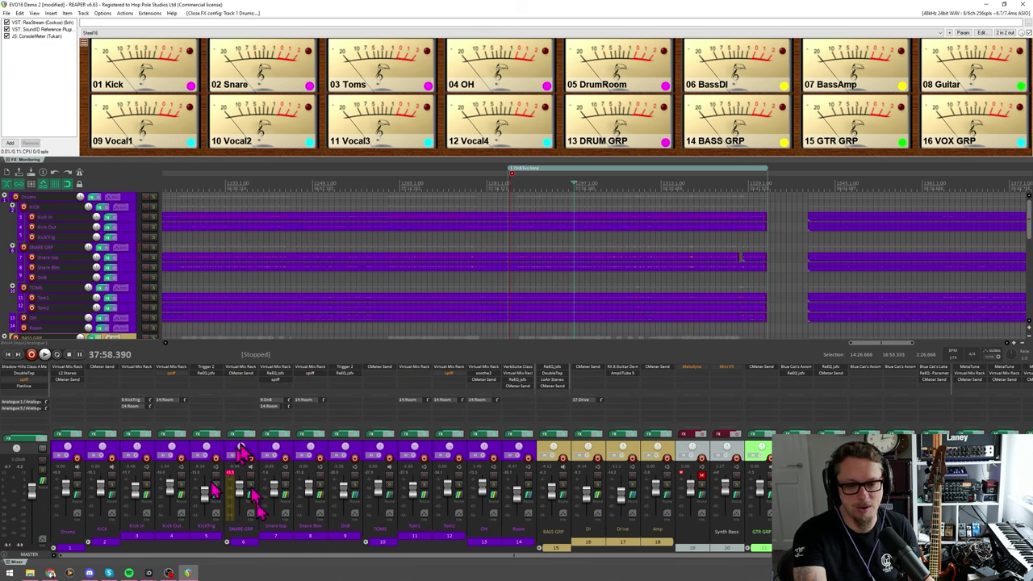
click(232, 482)
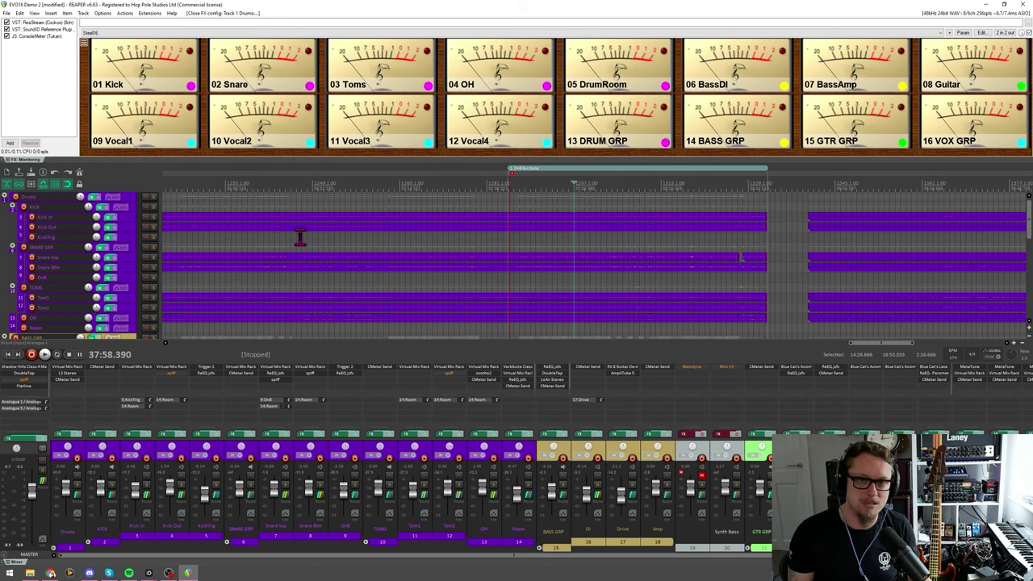
key(space)
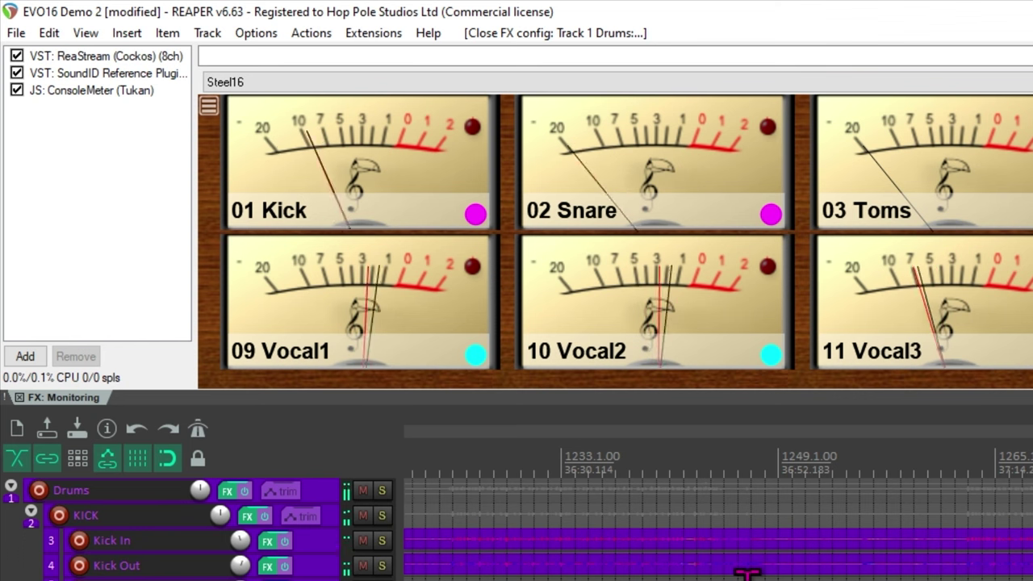
key(space)
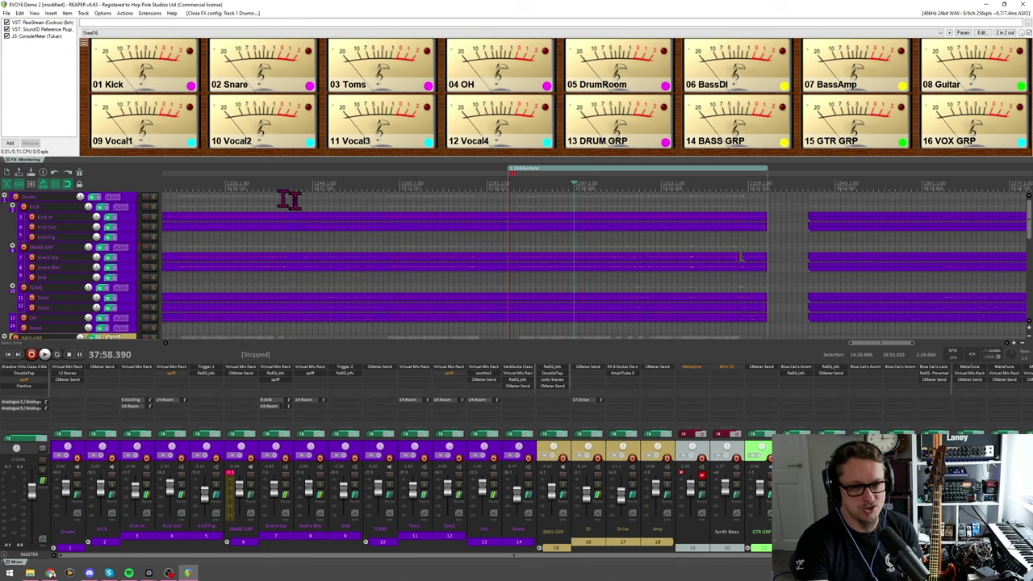
Show 01 Kick's rename/colour options, move the edit position to 37:57.011, and open the Kick name field.
click(150, 74)
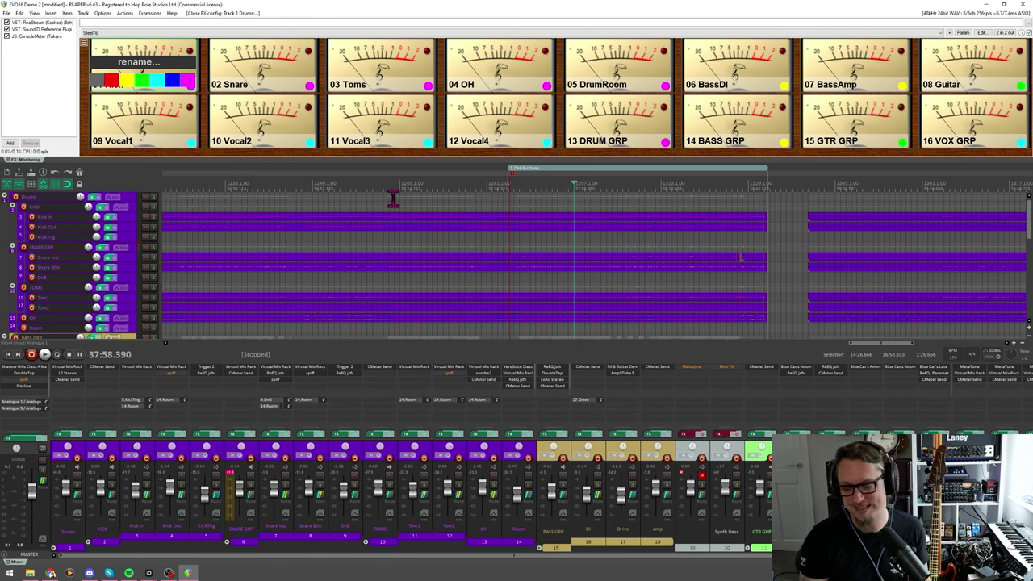
click(567, 191)
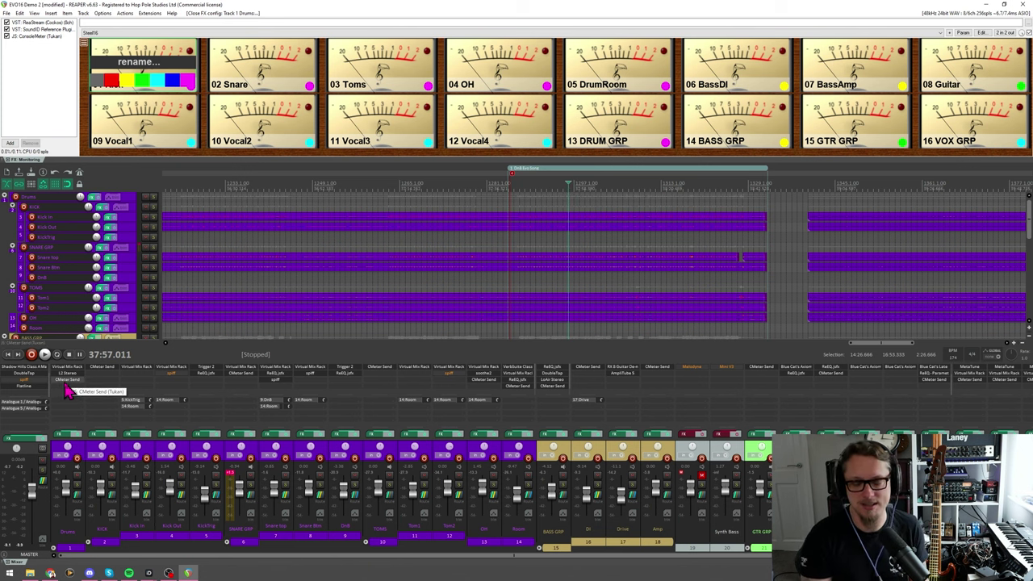
click(104, 90)
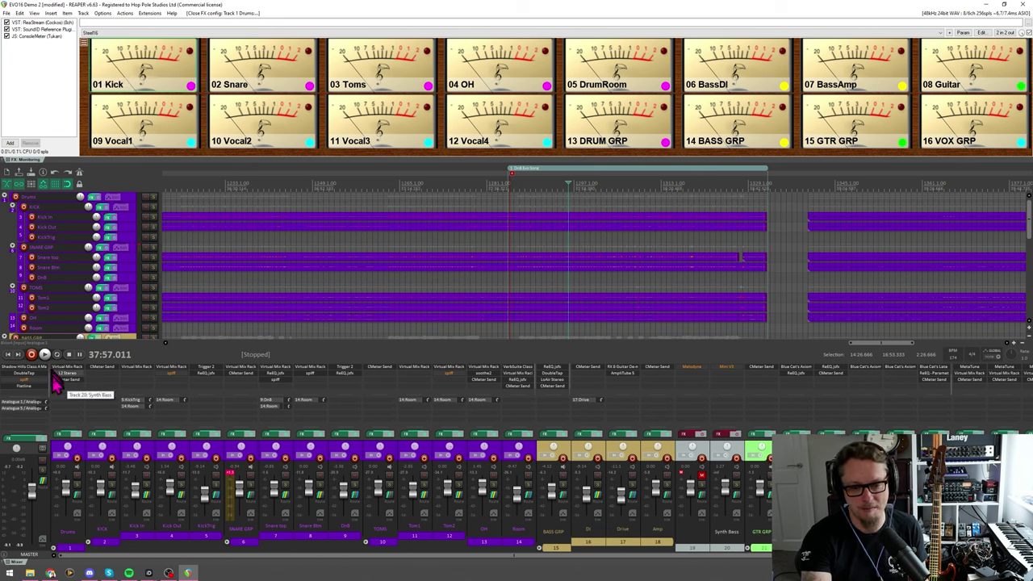
drag(79, 394, 74, 378)
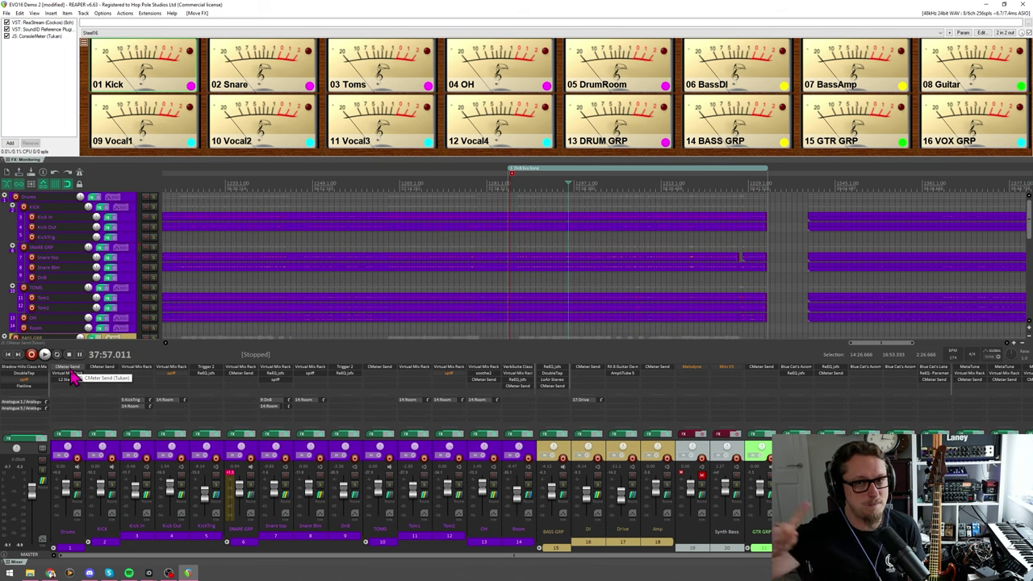
mouse_move(73, 378)
mouse_down()
mouse_move(81, 397)
mouse_move(78, 381)
mouse_up()
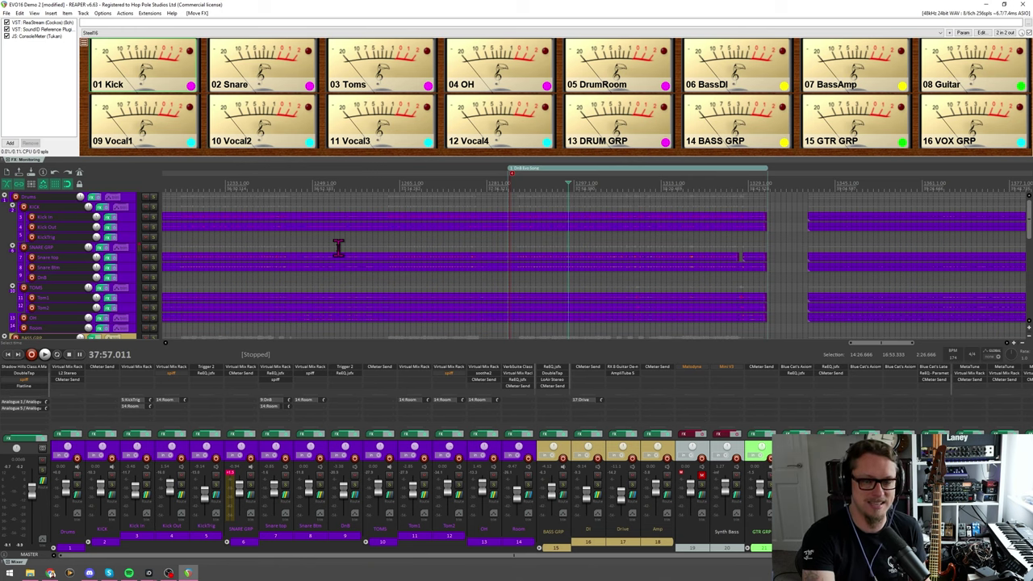
key(alt+Tab)
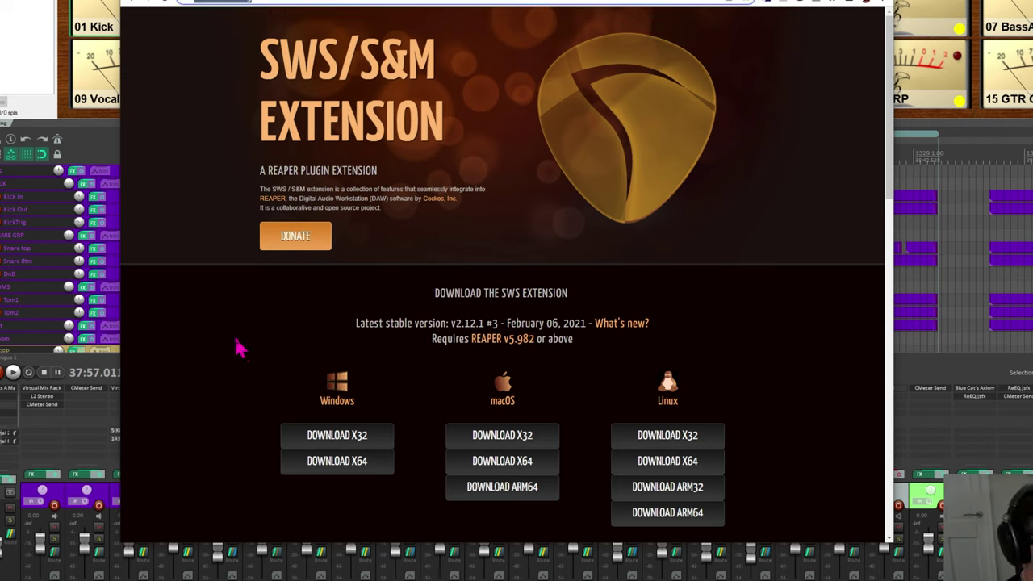
Load reapack.com from Chrome's address bar.
key(ctrl+l)
text(reapack.com)
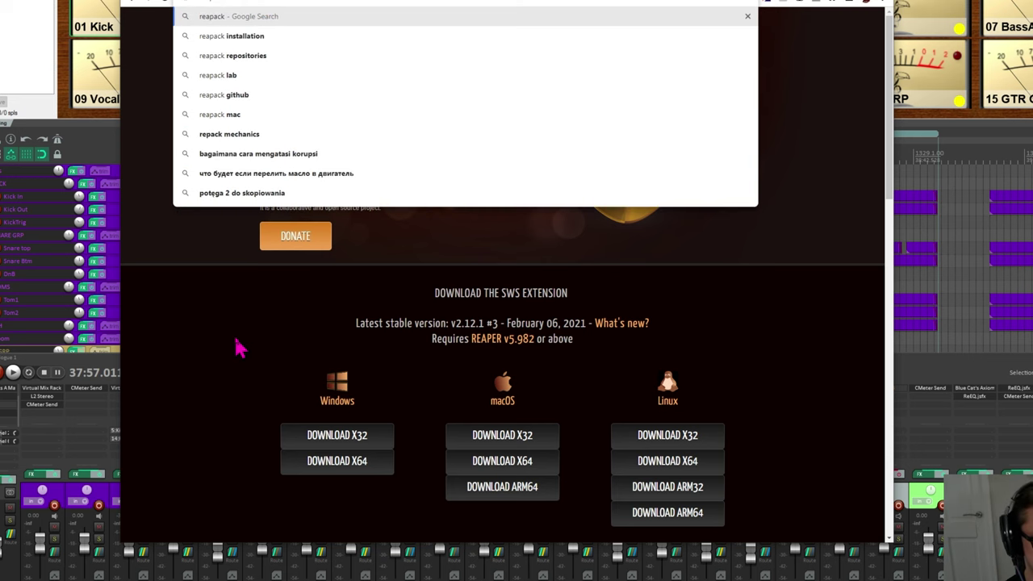
key(Return)
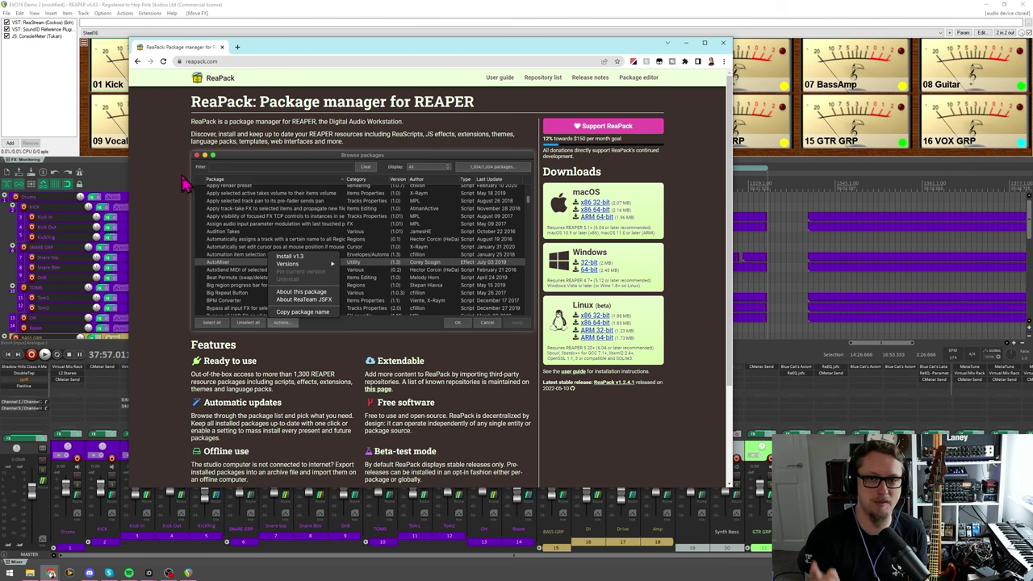
Back in REAPER, open ReaPack's Import repositories dialog from the Extensions menu.
click(223, 47)
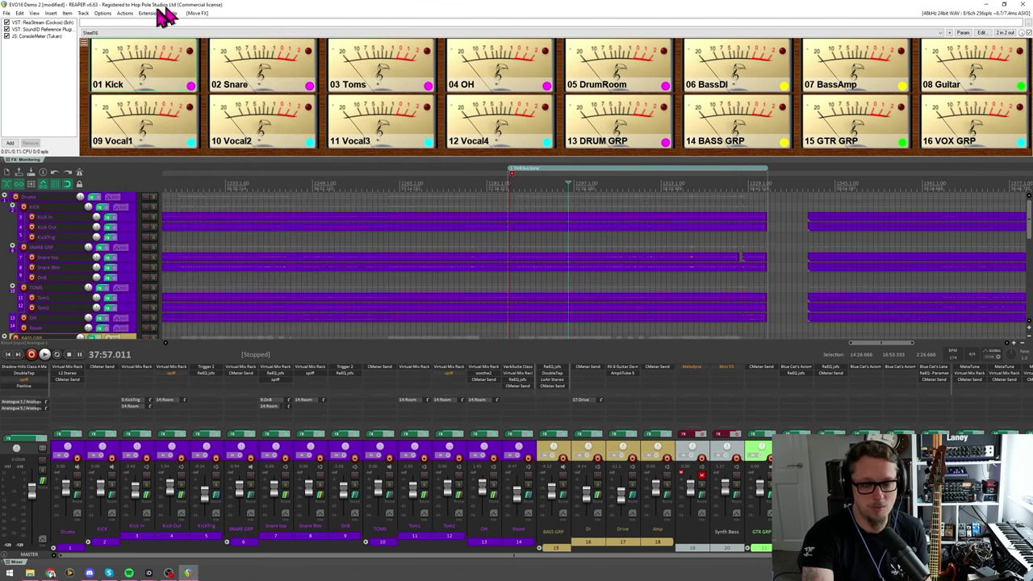
click(156, 15)
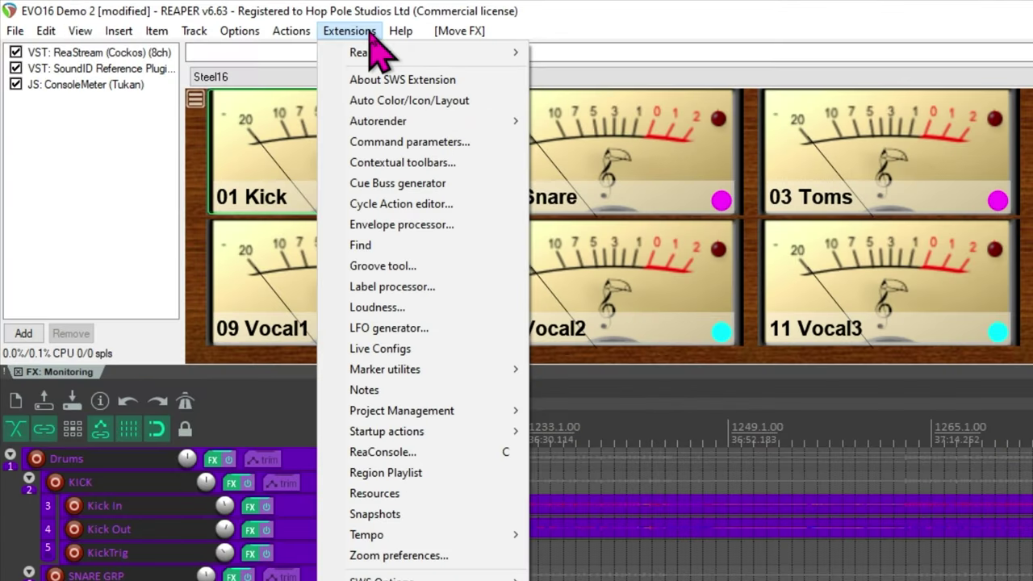
mouse_move(378, 60)
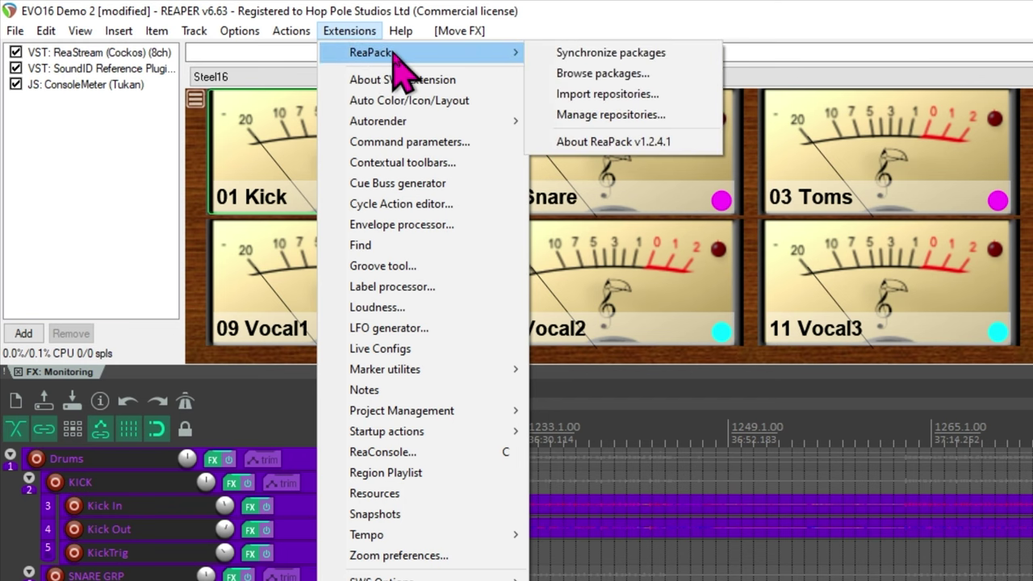
click(403, 55)
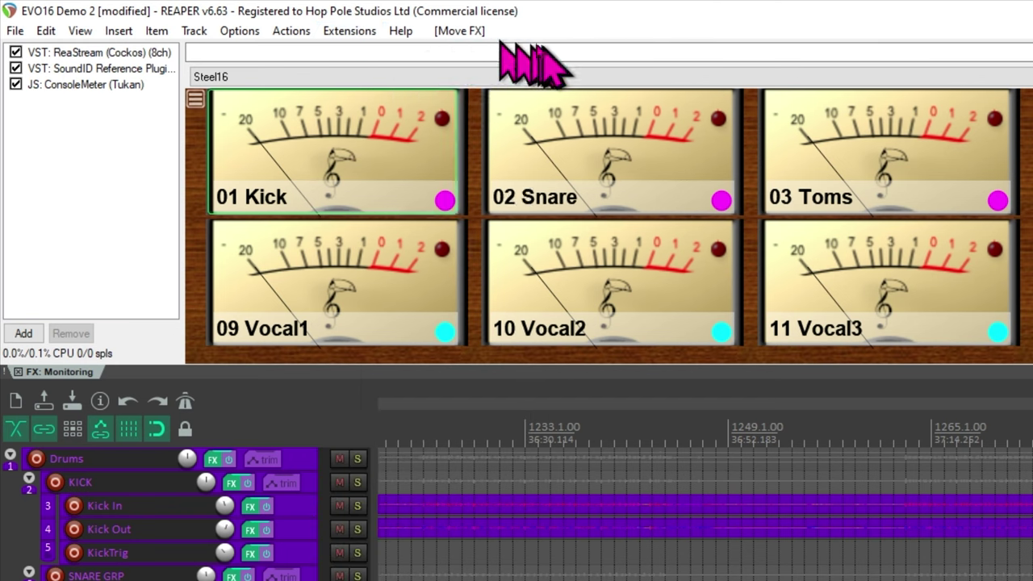
click(348, 31)
mouse_move(359, 54)
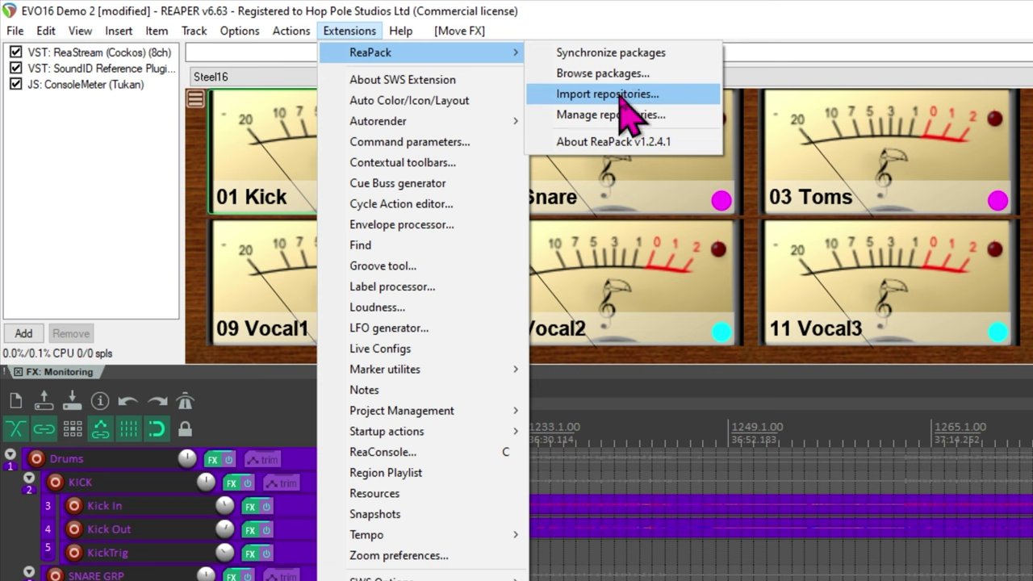
click(619, 95)
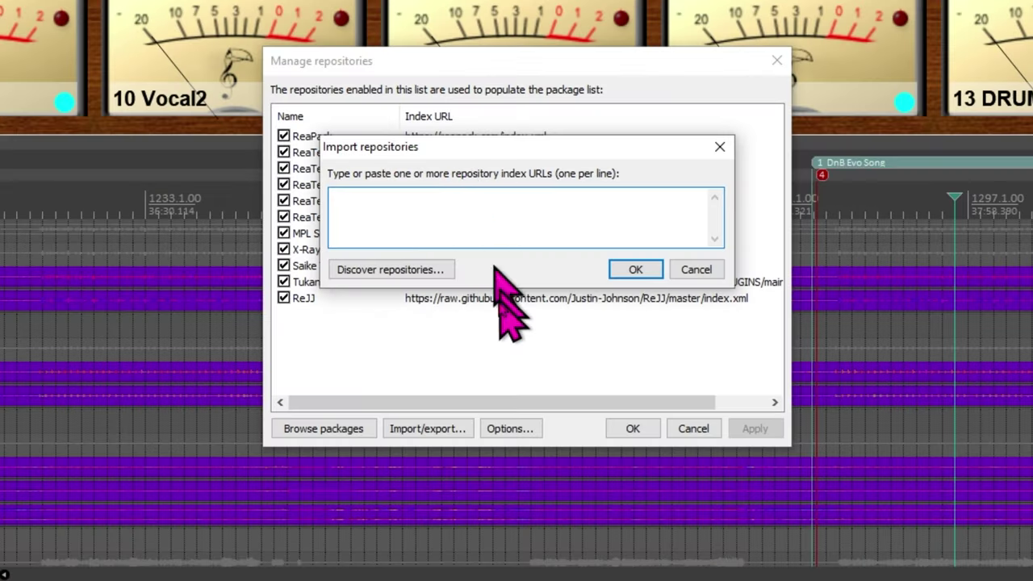
Paste the full TukanStudios index2.xml URL into the import box and confirm with OK.
drag(461, 158, 460, 338)
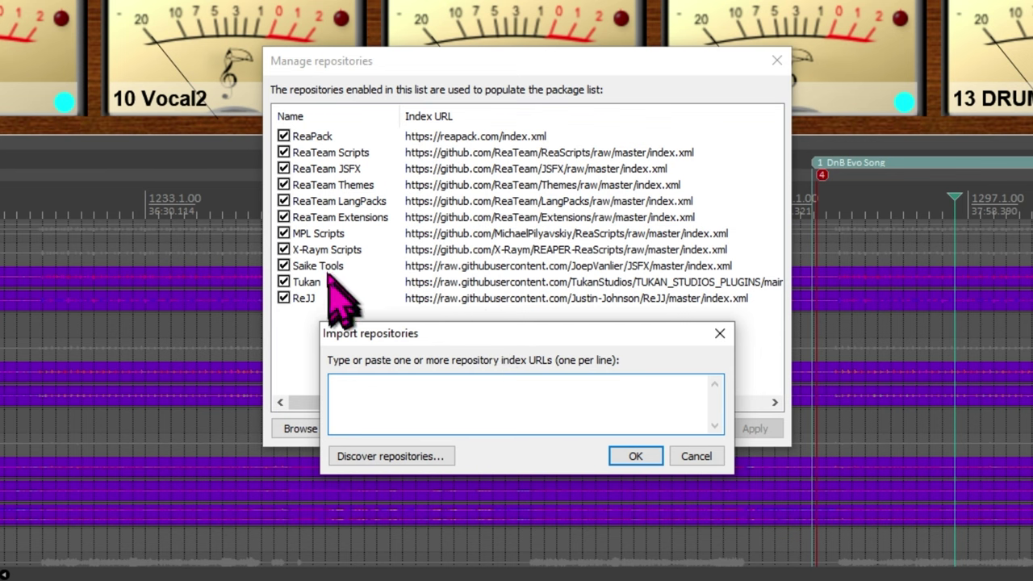
text(https://raw.githubusercontent.com/Tu...ain/index2.xml)
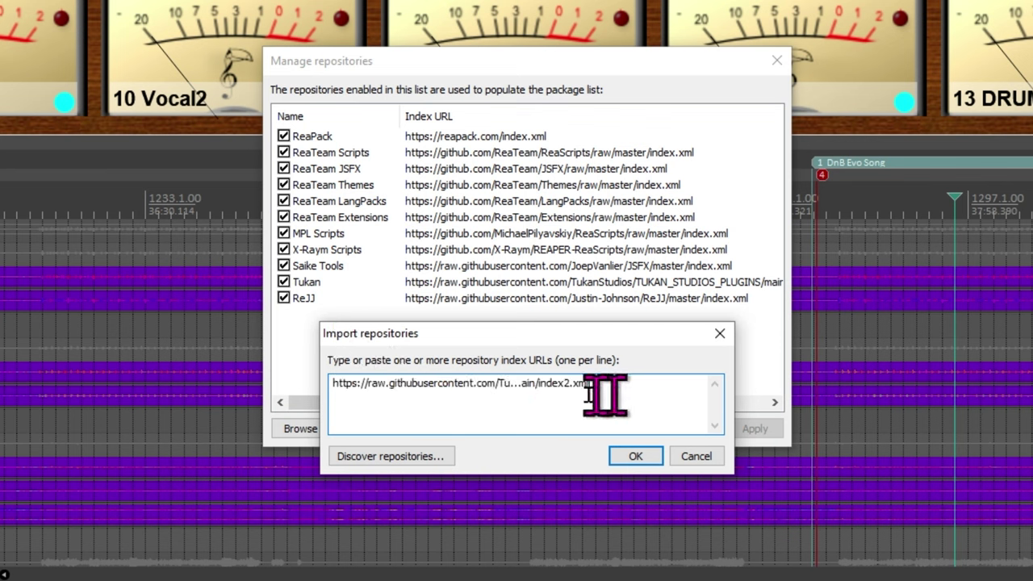
drag(604, 392, 277, 392)
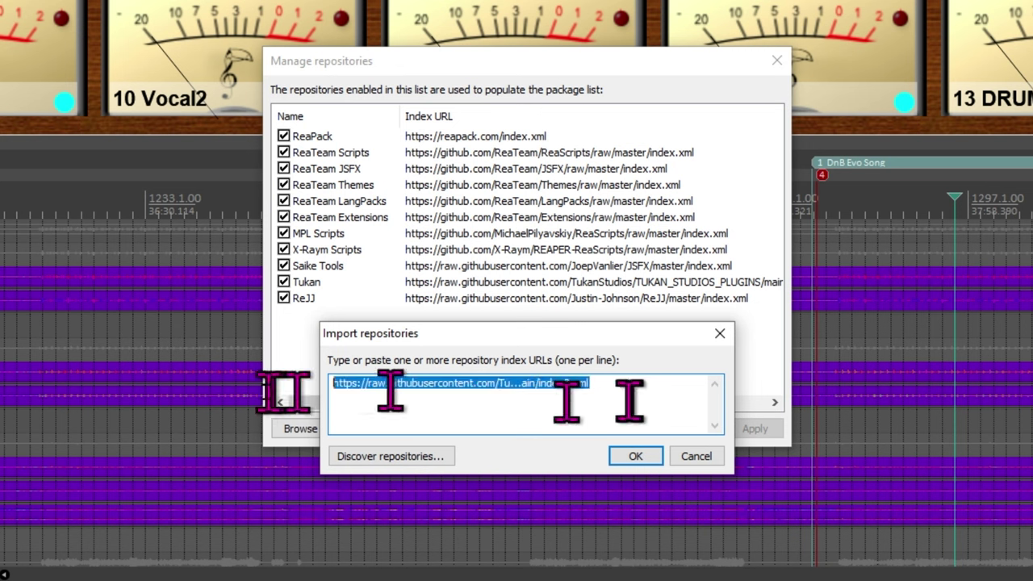
key(BackSpace)
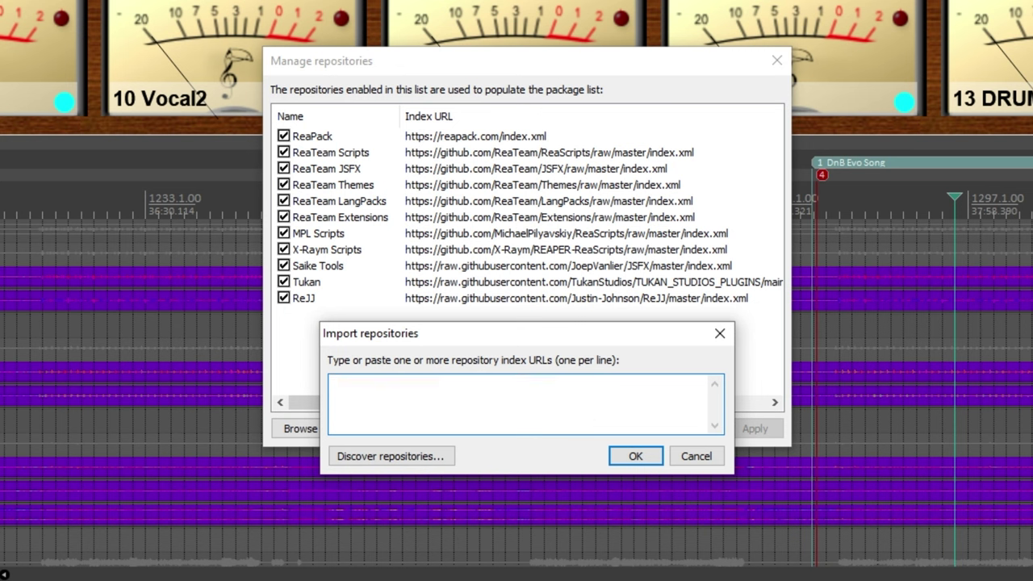
text(https://raw.githubusercontent.com/TukanStudios/TUKAN_STUDIOS_PLUGINS/main/index2.xml)
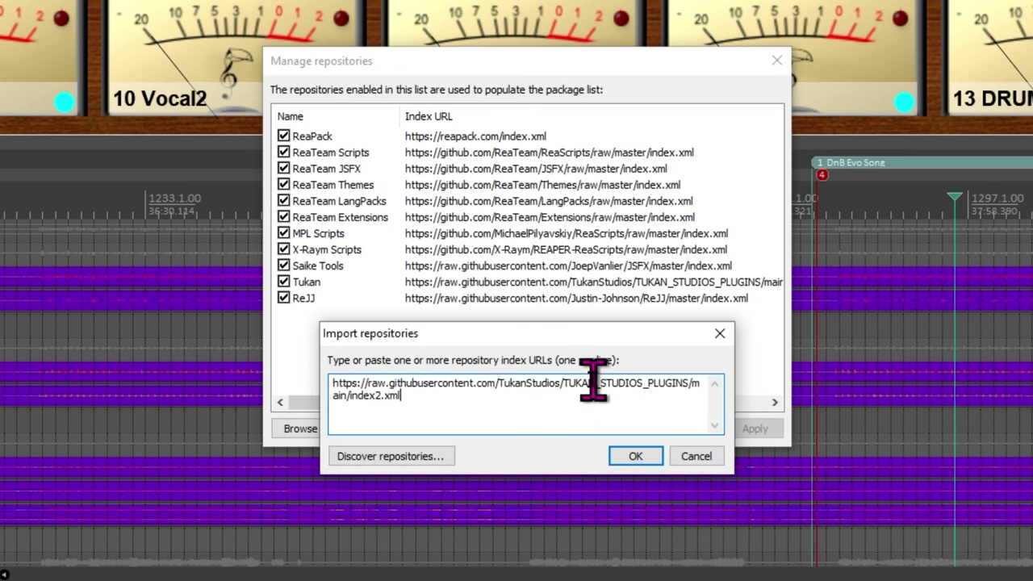
click(636, 458)
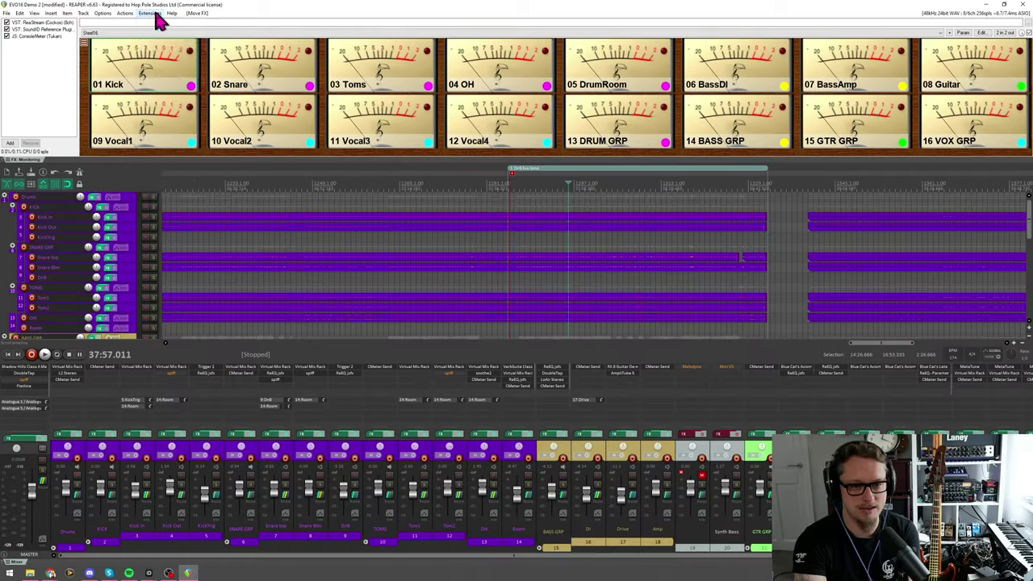
Open ReaPack's Browse packages window from the Extensions menu.
click(150, 13)
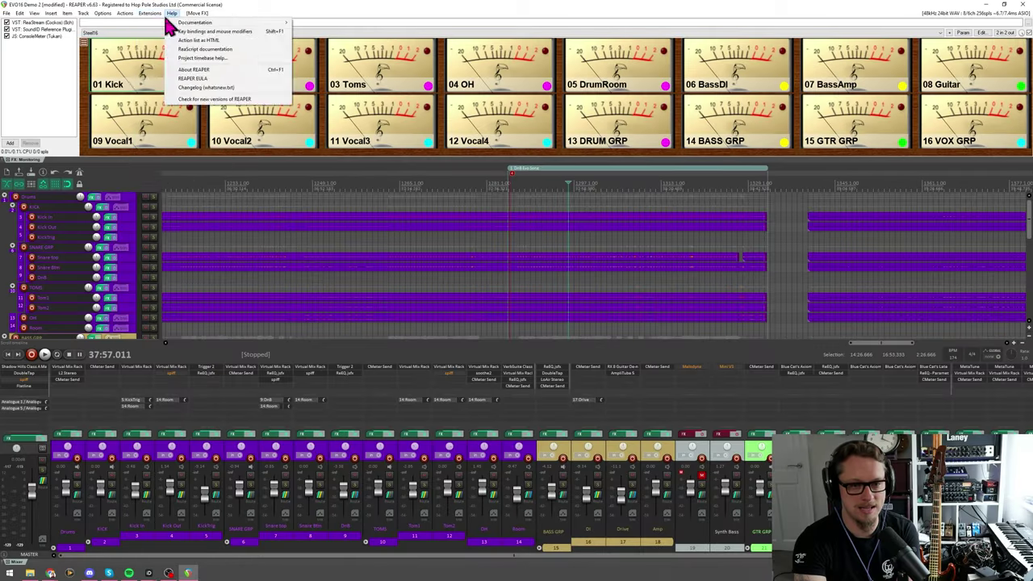
click(153, 16)
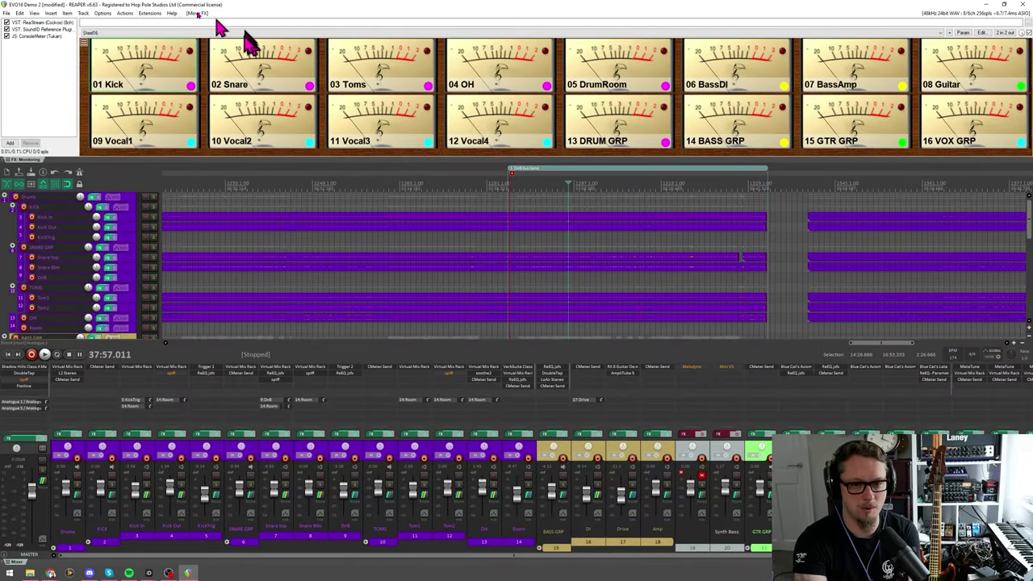
click(154, 17)
mouse_move(157, 26)
click(268, 40)
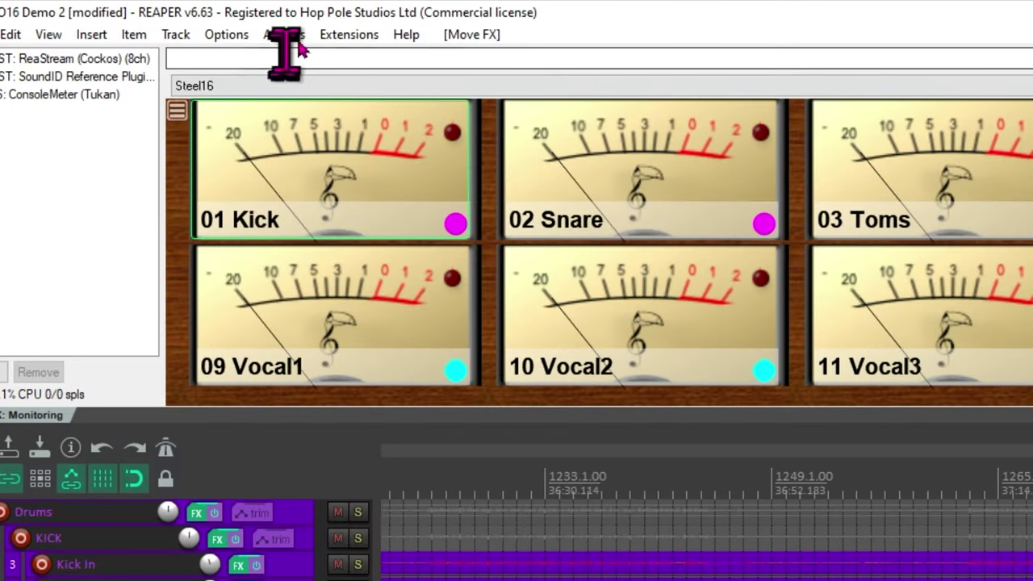
click(348, 34)
mouse_move(338, 62)
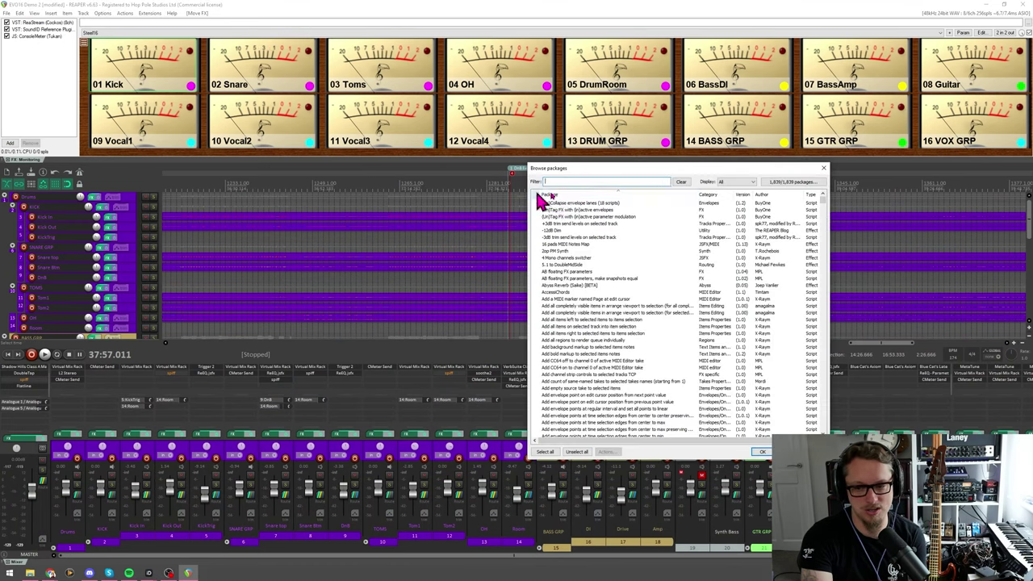
Move the package browser left and scroll through the 1,839 available packages.
drag(580, 171, 419, 166)
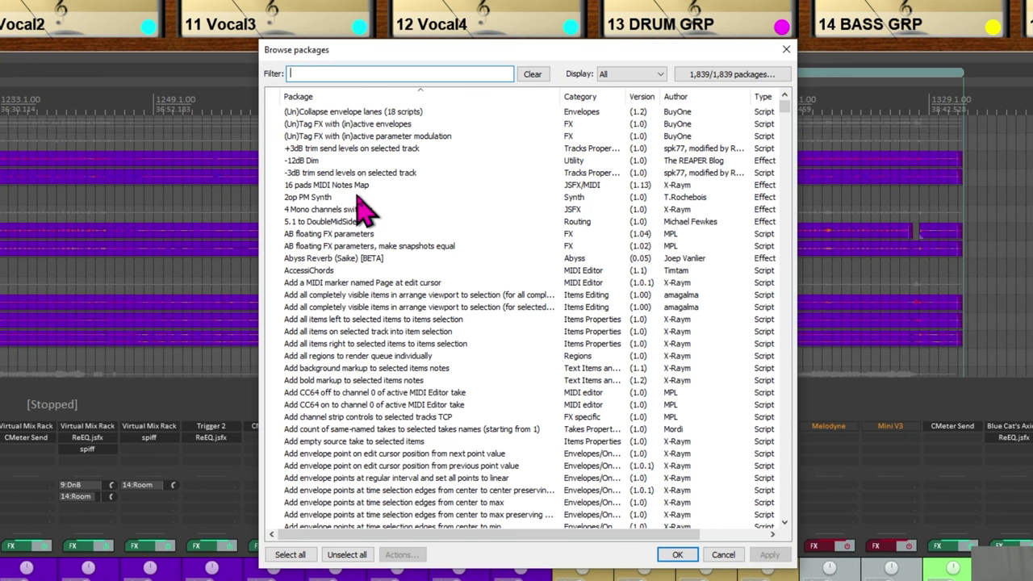
scroll(346, 242, down, 15)
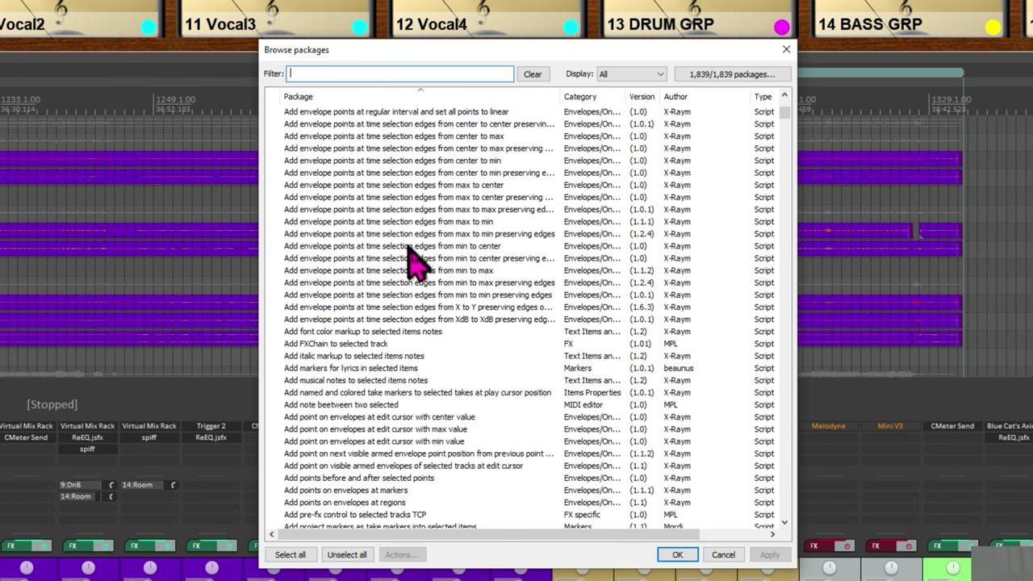
mouse_move(783, 118)
mouse_down()
mouse_move(783, 526)
mouse_move(794, 408)
mouse_move(780, 102)
mouse_up()
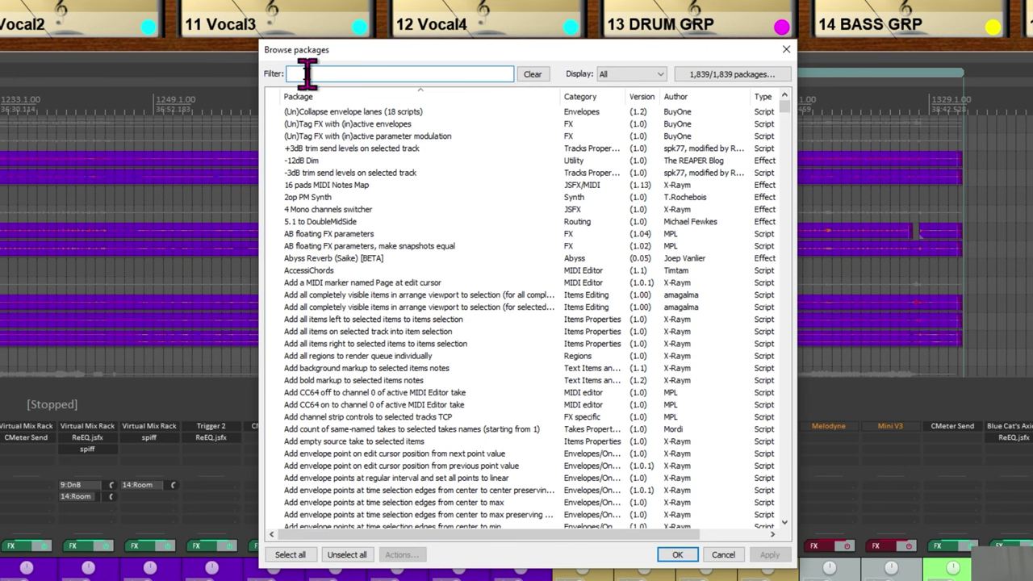
Filter packages by 'tukan', select all 23 Tukan Studios rows, review their actions, then close the browser.
text(tukan)
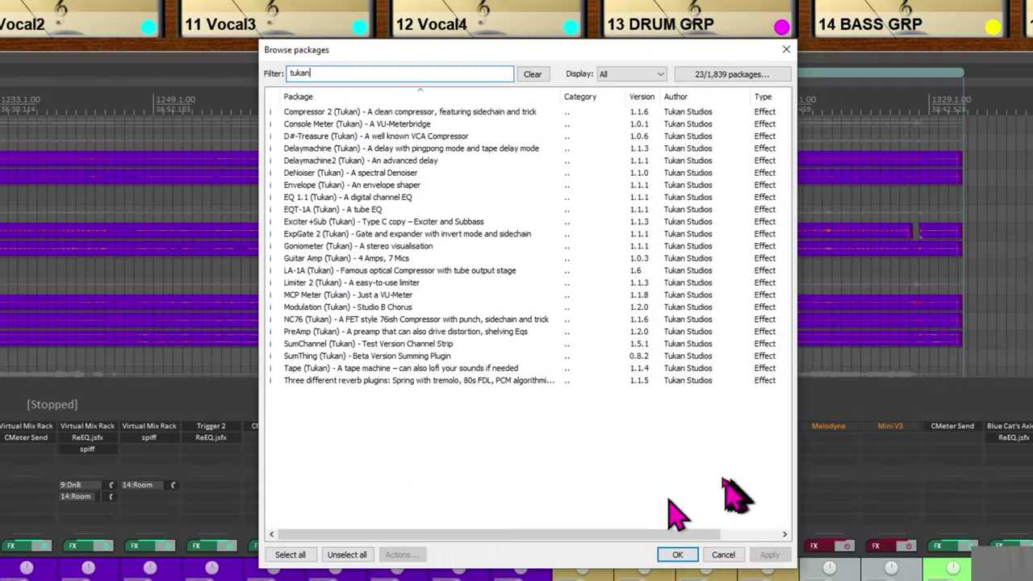
drag(726, 508, 387, 139)
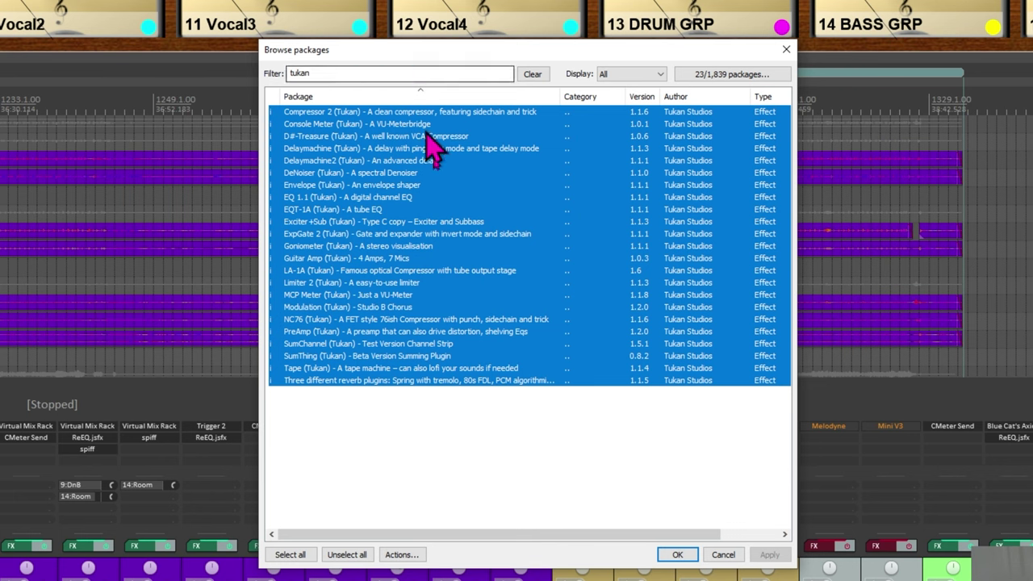
right_click(345, 198)
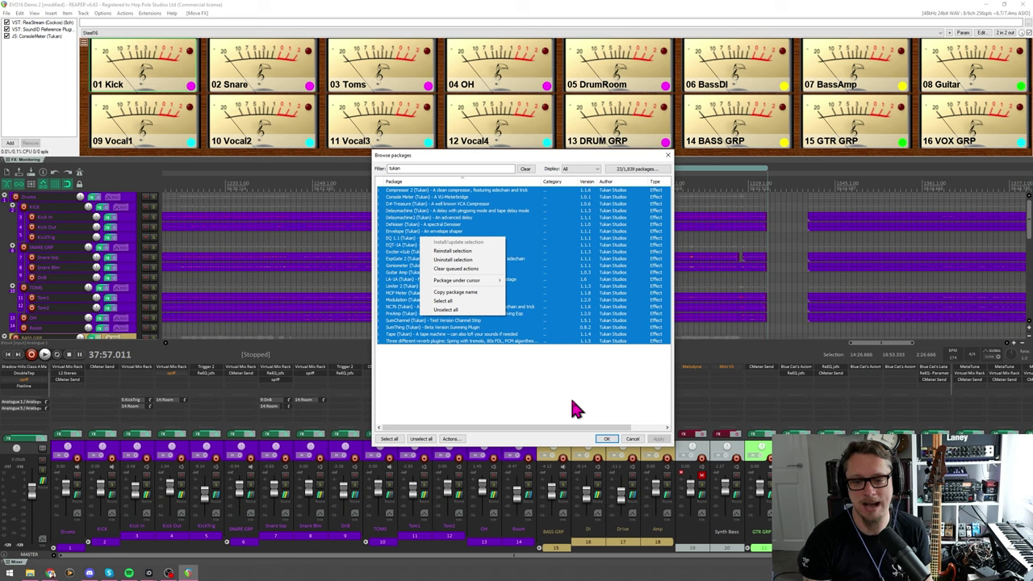
click(574, 409)
drag(494, 387, 455, 384)
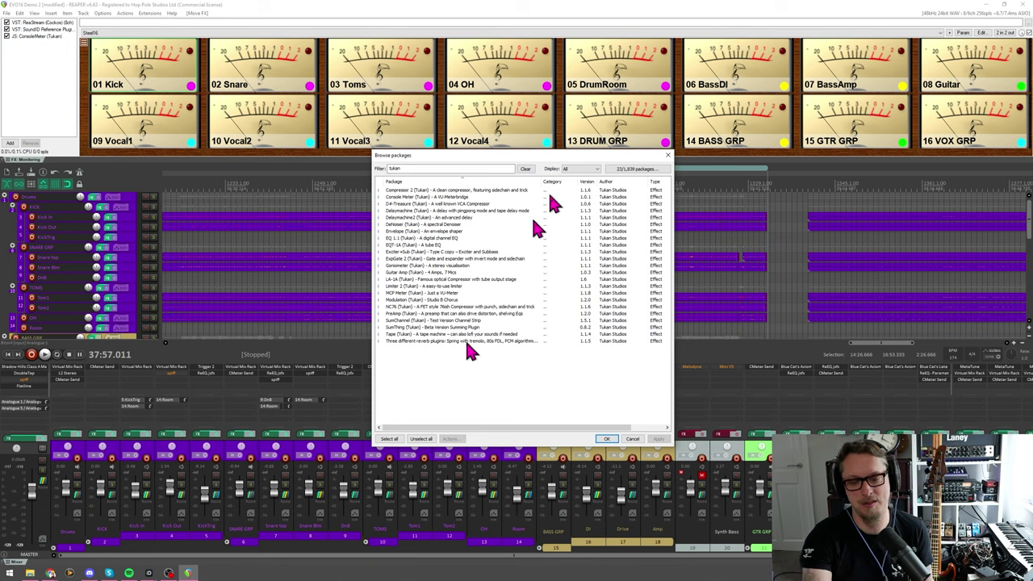
click(667, 154)
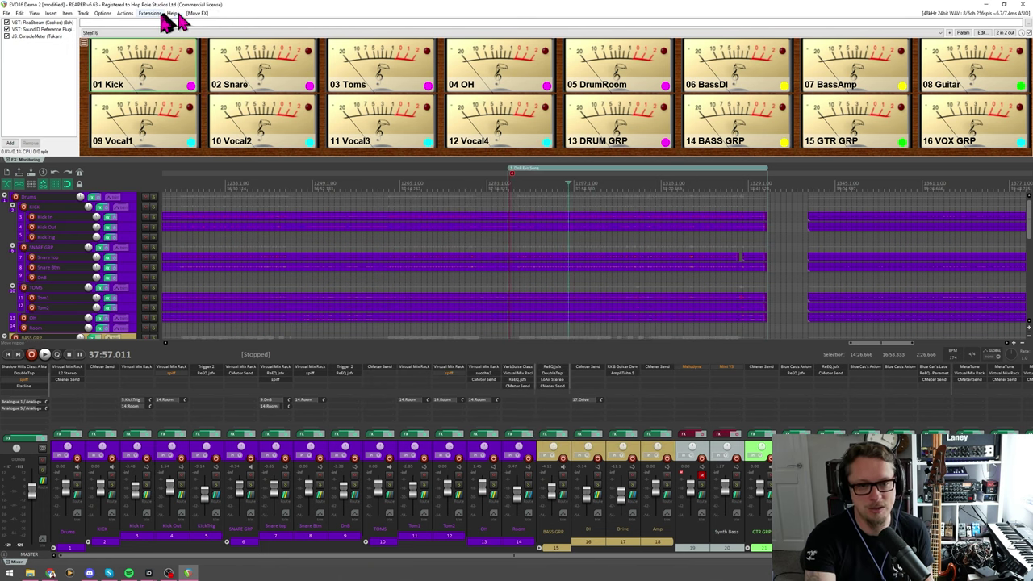
Point out ReaPack's Synchronize packages entry, then place the edit cursor at 37:52.873.
click(153, 13)
mouse_move(159, 24)
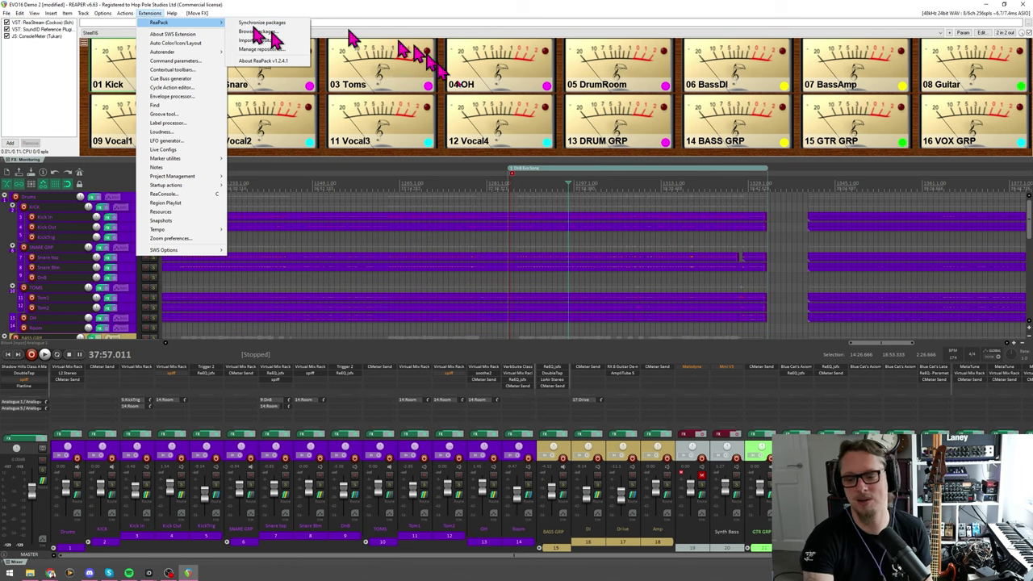
click(552, 185)
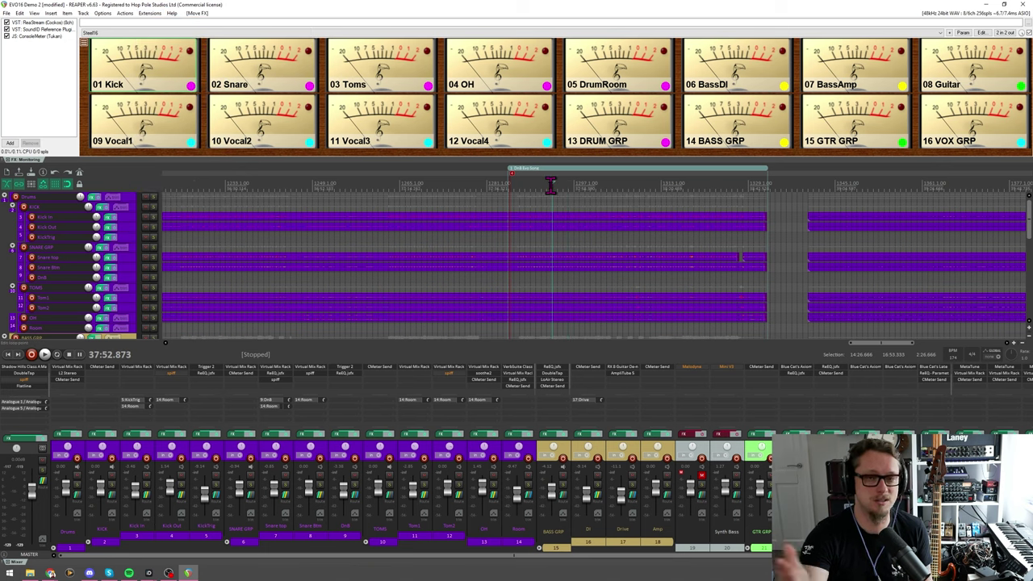